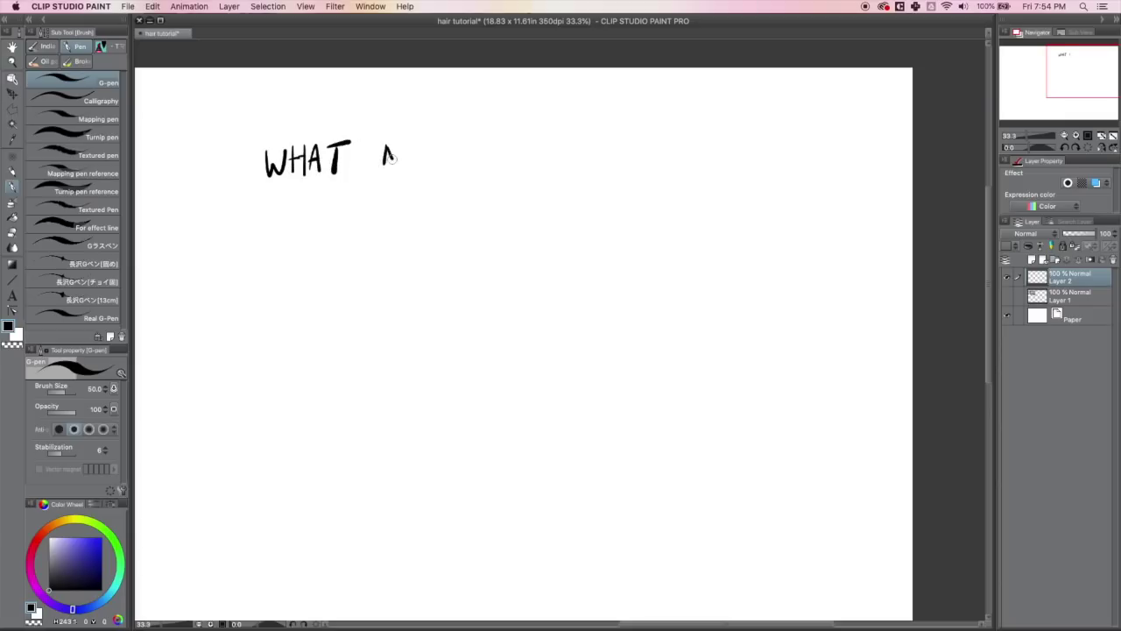
- Finish handwriting the heading "WHAT NOT TO DO" in black and add a small uwu face after it
left_click_drag(419, 138, 449, 131)
mouse_move(436, 134)
left_mouse_down()
mouse_move(432, 159)
mouse_move(492, 134)
left_mouse_up()
mouse_move(478, 136)
left_mouse_down()
mouse_move(478, 159)
mouse_move(496, 138)
mouse_move(525, 162)
left_mouse_up()
mouse_move(527, 134)
left_mouse_down()
mouse_move(548, 151)
mouse_move(528, 163)
left_mouse_up()
mouse_move(568, 136)
left_mouse_down()
mouse_move(662, 150)
mouse_move(649, 140)
left_mouse_up()
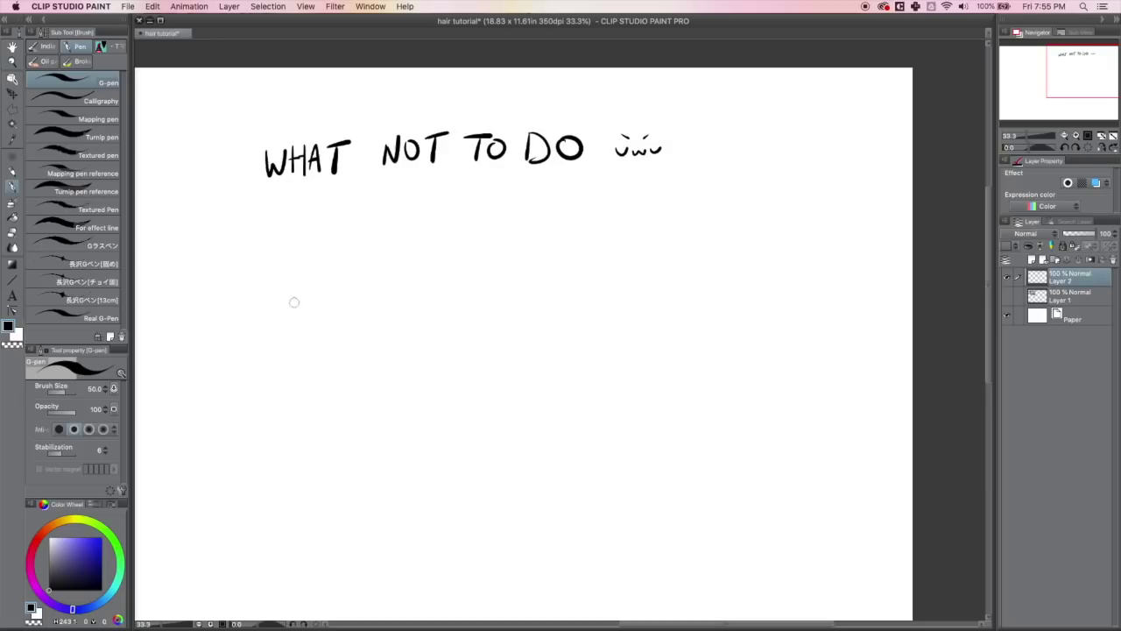
- Write the first label "ALL THE STRANDS" on two lines with a circled number 1 under the heading's left part
mouse_move(268, 245)
left_mouse_down()
mouse_move(263, 262)
mouse_move(279, 234)
mouse_move(319, 254)
mouse_move(316, 244)
left_mouse_up()
mouse_move(323, 231)
left_mouse_down()
mouse_move(334, 254)
mouse_move(382, 251)
left_mouse_up()
mouse_move(390, 231)
left_mouse_down()
mouse_move(390, 247)
mouse_move(403, 250)
left_mouse_up()
left_click_drag(327, 261, 341, 260)
mouse_move(333, 261)
left_mouse_down()
mouse_move(334, 273)
mouse_move(369, 276)
mouse_move(388, 260)
mouse_move(391, 275)
mouse_move(407, 275)
left_mouse_up()
- Draw a fringe of thick parallel strokes under the first label, with long thin strands hanging down both sides
left_click_drag(307, 338, 308, 378)
left_click_drag(312, 336, 323, 378)
mouse_move(327, 338)
left_mouse_down()
mouse_move(331, 378)
mouse_move(343, 376)
left_mouse_up()
mouse_move(343, 339)
left_mouse_down()
mouse_move(359, 376)
mouse_move(373, 375)
left_mouse_up()
mouse_move(308, 331)
left_mouse_down()
mouse_move(289, 428)
mouse_move(297, 447)
mouse_move(273, 438)
mouse_move(301, 495)
mouse_move(279, 488)
left_mouse_up()
left_click_drag(298, 437, 276, 516)
left_click_drag(362, 338, 379, 445)
left_click_drag(385, 366, 385, 464)
left_click_drag(389, 412, 377, 492)
left_click_drag(390, 442, 372, 511)
left_click_drag(384, 472, 374, 527)
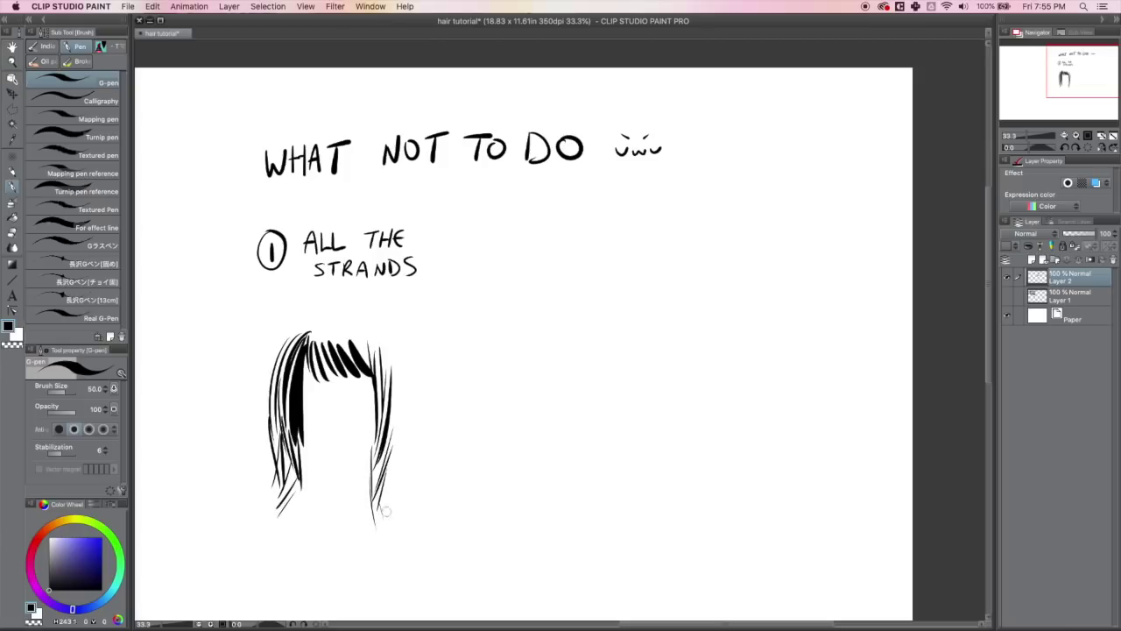
- Sketch the head's crown and face on the first example and extend the side hair with long overlapping strands
mouse_move(366, 338)
left_mouse_down()
mouse_move(385, 364)
mouse_move(395, 455)
mouse_move(384, 476)
left_mouse_up()
mouse_move(308, 331)
left_mouse_down()
mouse_move(334, 314)
mouse_move(389, 362)
mouse_move(373, 366)
mouse_move(389, 352)
left_mouse_up()
left_click_drag(381, 345, 409, 455)
mouse_move(336, 313)
left_mouse_down()
mouse_move(366, 327)
mouse_move(404, 452)
left_mouse_up()
mouse_move(304, 429)
left_mouse_down()
mouse_move(331, 452)
mouse_move(352, 444)
mouse_move(317, 397)
mouse_move(340, 393)
mouse_move(334, 421)
left_mouse_up()
mouse_move(298, 324)
left_mouse_down()
mouse_move(249, 439)
mouse_move(259, 461)
left_mouse_up()
left_click_drag(269, 422, 242, 494)
mouse_move(279, 452)
left_mouse_down()
mouse_move(232, 517)
mouse_move(259, 536)
left_mouse_up()
left_click_drag(275, 492, 270, 548)
left_click_drag(382, 464, 368, 543)
left_click_drag(393, 501, 363, 568)
left_click_drag(402, 438, 390, 513)
- Fill the first example's fringe and sides with many more individual strands, and mark it with an X
left_click_drag(326, 322, 333, 350)
left_click_drag(340, 322, 358, 373)
left_click_drag(326, 354, 315, 389)
mouse_move(354, 366)
left_mouse_down()
mouse_move(347, 389)
mouse_move(361, 414)
left_mouse_up()
mouse_move(377, 424)
left_mouse_down()
mouse_move(352, 452)
mouse_move(367, 490)
left_mouse_up()
left_click_drag(380, 471, 362, 515)
left_click_drag(418, 394, 412, 426)
left_click_drag(422, 413, 387, 537)
mouse_move(286, 340)
left_mouse_down()
mouse_move(263, 385)
mouse_move(239, 515)
mouse_move(273, 568)
left_mouse_up()
mouse_move(389, 336)
left_mouse_down()
mouse_move(374, 391)
mouse_move(397, 387)
left_mouse_up()
left_click_drag(412, 415, 398, 494)
left_click_drag(303, 326, 282, 358)
left_click_drag(301, 323, 250, 377)
left_click_drag(381, 405, 347, 564)
left_click_drag(298, 519, 290, 529)
left_click_drag(305, 482, 286, 527)
left_click_drag(306, 480, 293, 522)
left_click_drag(416, 464, 405, 507)
mouse_move(302, 322)
left_mouse_down()
mouse_move(319, 307)
mouse_move(382, 357)
left_mouse_up()
left_click_drag(390, 311, 404, 323)
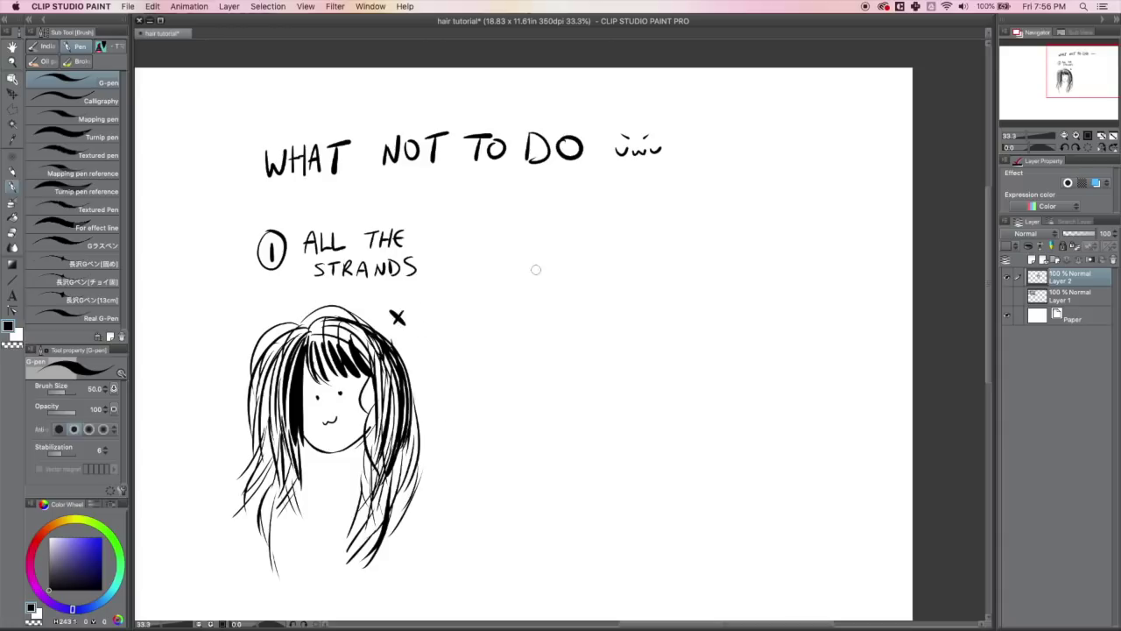
- Write the second label "SHAPELESS" with a circled number 2, beside the first label
mouse_move(488, 229)
left_mouse_down()
mouse_move(501, 250)
mouse_move(496, 220)
left_mouse_up()
mouse_move(545, 226)
left_mouse_down()
mouse_move(533, 241)
mouse_move(563, 243)
left_mouse_up()
left_click_drag(553, 234, 575, 226)
left_click_drag(575, 227, 579, 236)
left_click_drag(585, 226, 585, 242)
left_click_drag(585, 226, 603, 241)
left_click_drag(594, 234, 622, 242)
mouse_move(626, 226)
left_mouse_down()
mouse_move(625, 242)
mouse_move(634, 226)
left_mouse_up()
left_click_drag(625, 234, 637, 242)
left_click_drag(653, 225, 646, 241)
- Draw an oval head with a jagged, spiky zigzag hair outline under "SHAPELESS" and mark it with an X
mouse_move(586, 316)
left_mouse_down()
mouse_move(566, 412)
mouse_move(532, 386)
mouse_move(586, 318)
left_mouse_up()
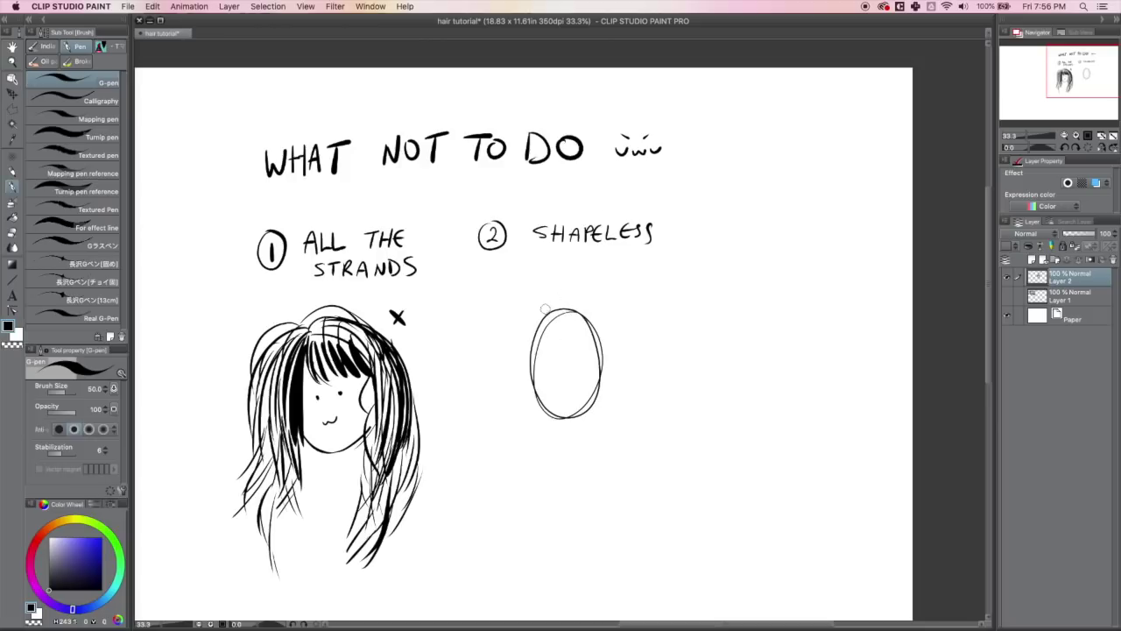
mouse_move(549, 303)
left_mouse_down()
mouse_move(566, 292)
mouse_move(600, 308)
mouse_move(622, 359)
mouse_move(575, 351)
mouse_move(565, 328)
mouse_move(544, 350)
mouse_move(501, 344)
mouse_move(511, 316)
mouse_move(549, 292)
left_mouse_up()
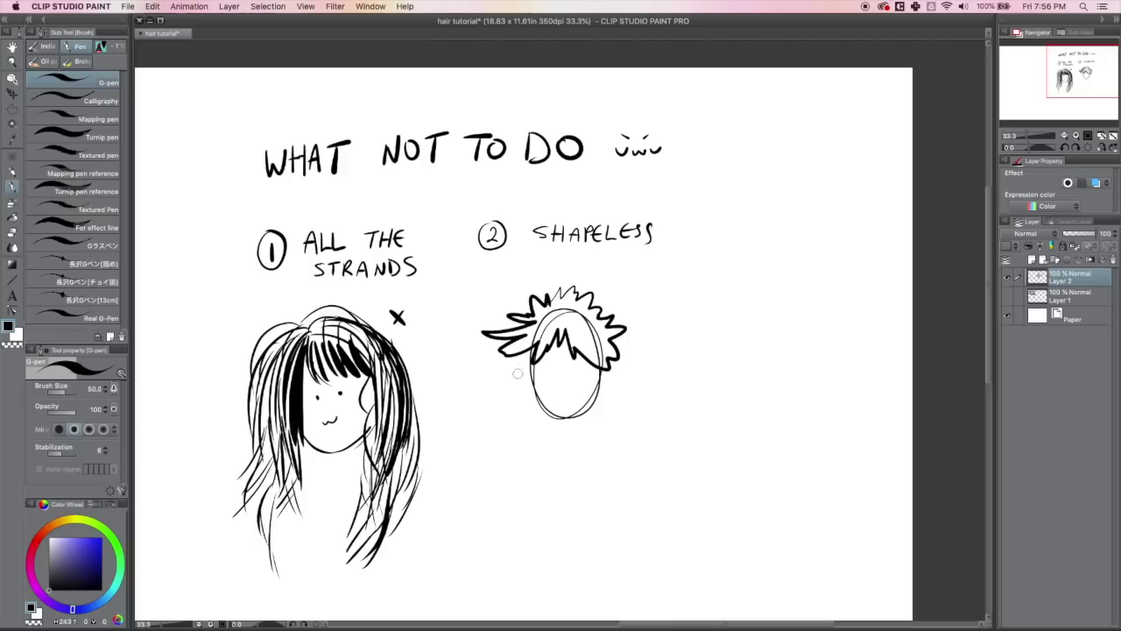
mouse_move(508, 359)
left_mouse_down()
mouse_move(525, 374)
mouse_move(540, 362)
left_mouse_up()
left_click_drag(608, 368, 611, 380)
mouse_move(616, 274)
left_mouse_down()
mouse_move(626, 286)
mouse_move(616, 286)
left_mouse_up()
- Write the third label "STIFF HAIR" with a circled number 3, beside the second label
left_click_drag(711, 211, 706, 212)
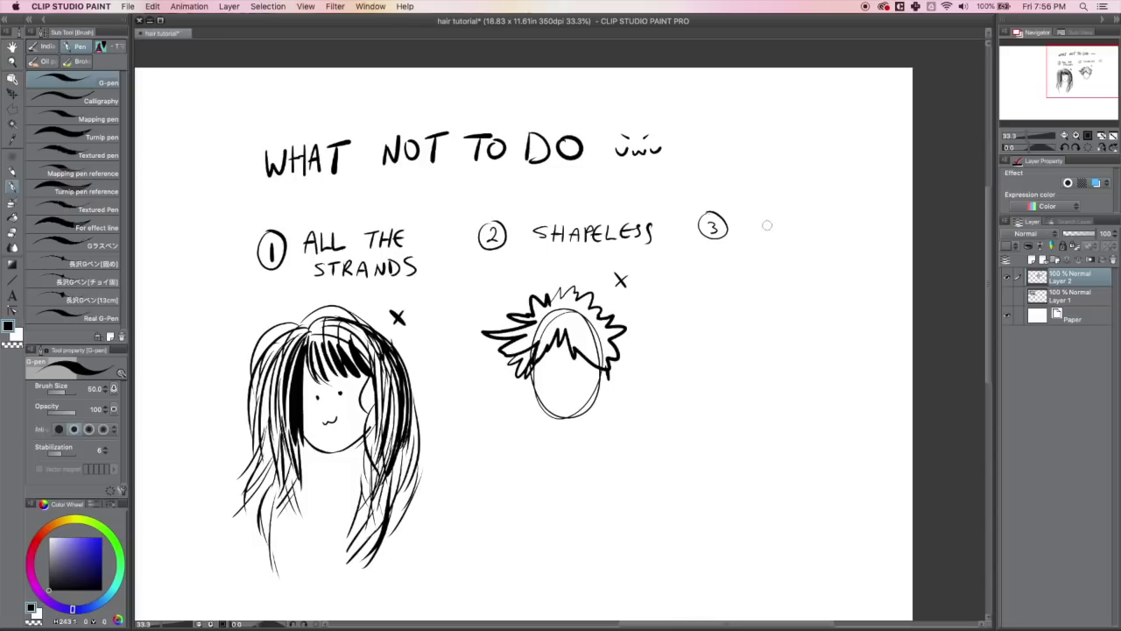
left_click_drag(756, 214, 769, 212)
left_click_drag(761, 213, 772, 227)
mouse_move(777, 214)
left_mouse_down()
mouse_move(776, 228)
mouse_move(789, 211)
left_mouse_up()
left_click_drag(776, 220, 784, 219)
left_click_drag(823, 214, 837, 233)
left_click_drag(839, 235, 847, 227)
left_click_drag(854, 219, 859, 240)
left_click_drag(859, 222, 867, 237)
- Draw a head with long straight hair, a zigzag fringe and jagged ends under "STIFF HAIR", marked with an X
mouse_move(771, 282)
left_mouse_down()
mouse_move(762, 376)
mouse_move(765, 280)
mouse_move(750, 329)
mouse_move(788, 322)
mouse_move(793, 422)
mouse_move(804, 395)
mouse_move(810, 420)
mouse_move(800, 300)
mouse_move(728, 300)
mouse_move(702, 433)
mouse_move(732, 429)
mouse_move(740, 319)
left_mouse_up()
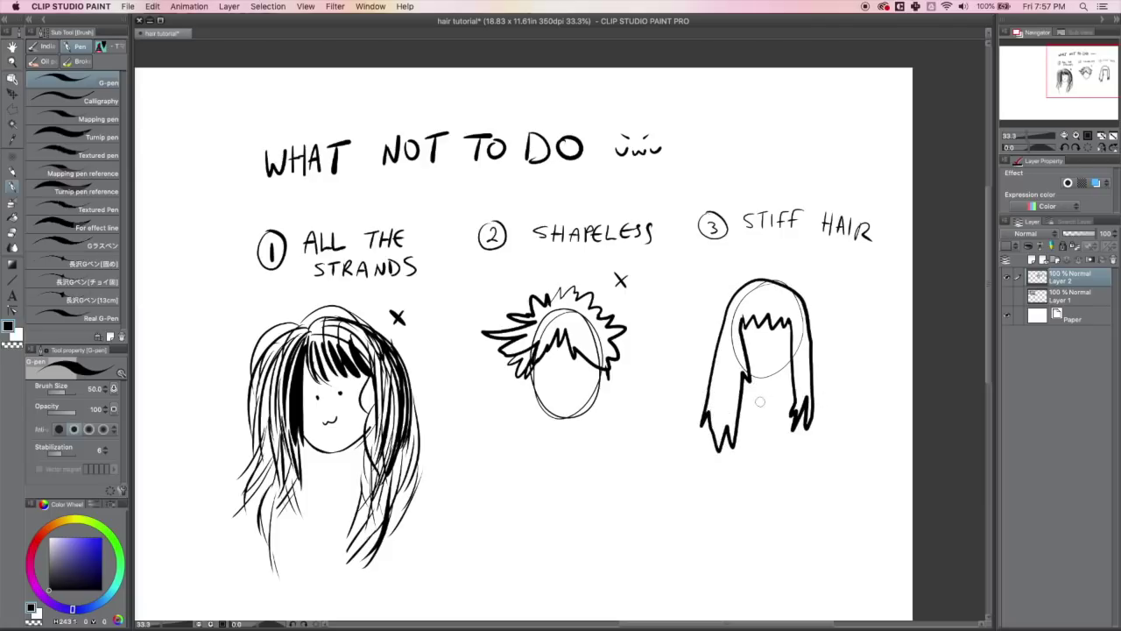
left_click_drag(708, 267, 718, 279)
left_click_drag(719, 266, 705, 279)
- Draw a double-headed arrow between the shapeless and stiff hair examples
left_click_drag(696, 350, 641, 358)
mouse_move(650, 350)
left_mouse_down()
mouse_move(640, 357)
mouse_move(698, 349)
left_mouse_up()
left_click_drag(698, 349, 683, 355)
- Write "WHAT YOU SHOULD" in large letters in the empty area below the three examples
scroll(560, 351, "down", 3)
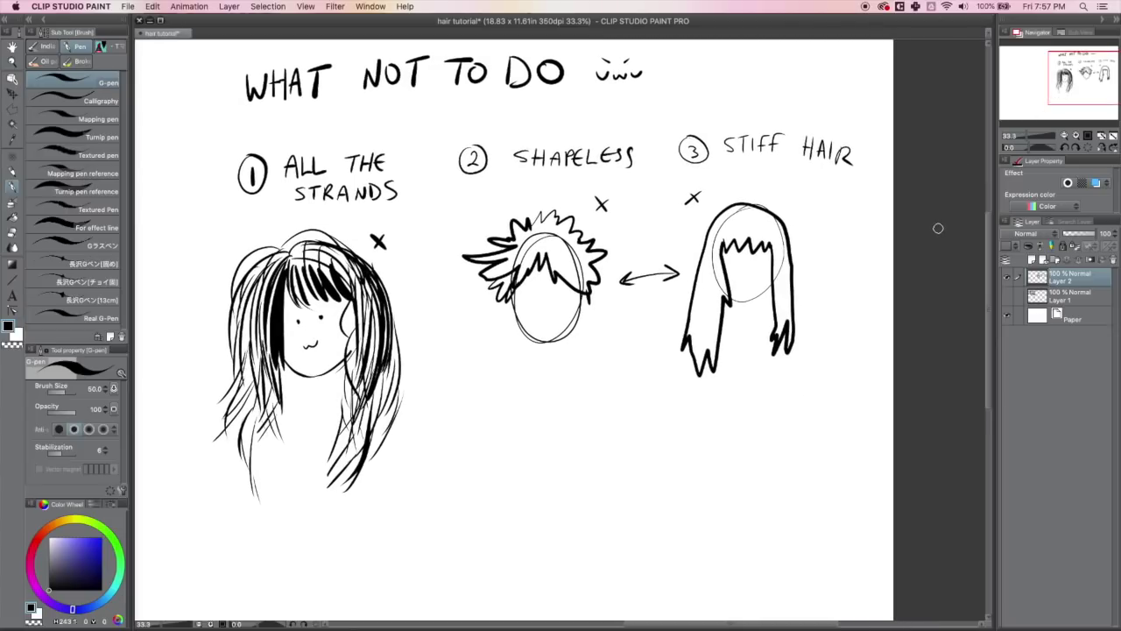
left_click_drag(1067, 87, 1065, 85)
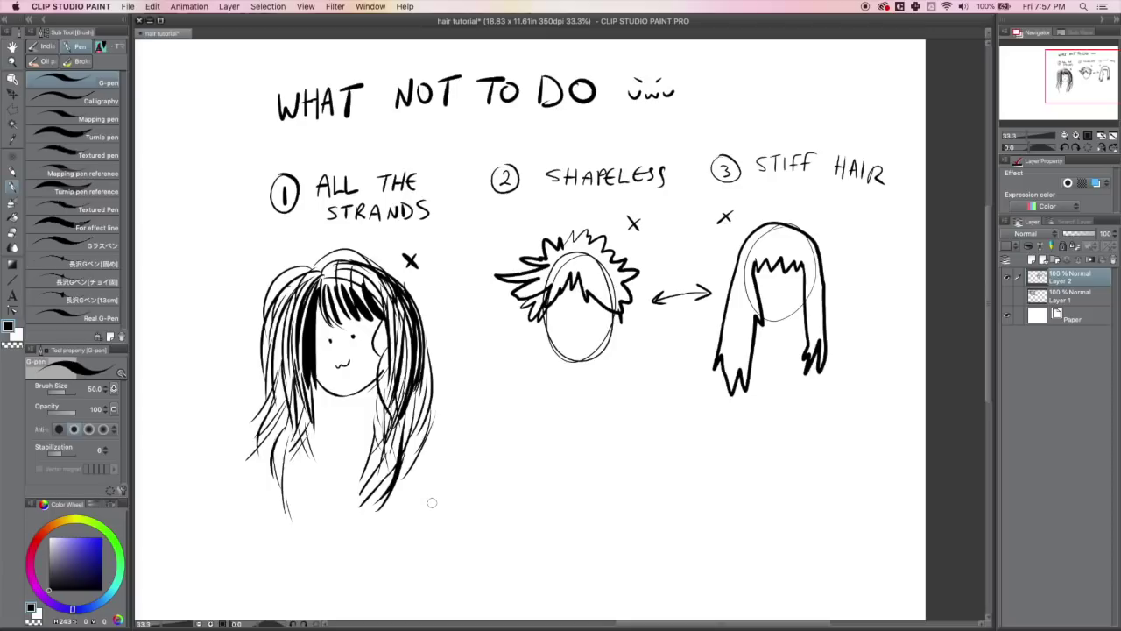
scroll(782, 179, "down", 5)
mouse_move(402, 326)
left_mouse_down()
mouse_move(426, 354)
mouse_move(439, 320)
left_mouse_up()
left_click_drag(448, 313, 449, 362)
mouse_move(461, 315)
left_mouse_down()
mouse_move(463, 364)
mouse_move(461, 338)
left_mouse_up()
left_click_drag(471, 361, 501, 335)
mouse_move(490, 312)
left_mouse_down()
mouse_move(530, 307)
mouse_move(514, 363)
left_mouse_up()
left_click_drag(571, 302, 585, 331)
mouse_move(601, 297)
left_mouse_down()
mouse_move(584, 357)
mouse_move(605, 324)
mouse_move(649, 354)
left_mouse_up()
left_click_drag(725, 311, 702, 347)
mouse_move(732, 306)
left_mouse_down()
mouse_move(731, 349)
mouse_move(748, 348)
left_mouse_up()
mouse_move(727, 331)
left_mouse_down()
mouse_move(756, 327)
mouse_move(764, 312)
left_mouse_up()
mouse_move(784, 317)
left_mouse_down()
mouse_move(786, 337)
mouse_move(809, 317)
left_mouse_up()
mouse_move(820, 319)
left_mouse_down()
mouse_move(818, 350)
mouse_move(844, 359)
left_mouse_up()
mouse_move(844, 319)
left_mouse_down()
mouse_move(857, 355)
mouse_move(847, 359)
left_mouse_up()
- Write "ACTUALLY DO!" as the second line of the lower heading
mouse_move(461, 446)
left_mouse_down()
mouse_move(484, 445)
mouse_move(482, 426)
left_mouse_up()
mouse_move(498, 412)
left_mouse_down()
mouse_move(499, 443)
mouse_move(524, 408)
mouse_move(517, 442)
left_mouse_up()
mouse_move(528, 411)
left_mouse_down()
mouse_move(545, 418)
mouse_move(547, 443)
left_mouse_up()
mouse_move(551, 446)
left_mouse_down()
mouse_move(566, 414)
mouse_move(574, 445)
left_mouse_up()
mouse_move(577, 414)
left_mouse_down()
mouse_move(604, 444)
mouse_move(645, 429)
left_mouse_up()
left_click_drag(660, 408, 638, 445)
left_click_drag(709, 411, 711, 447)
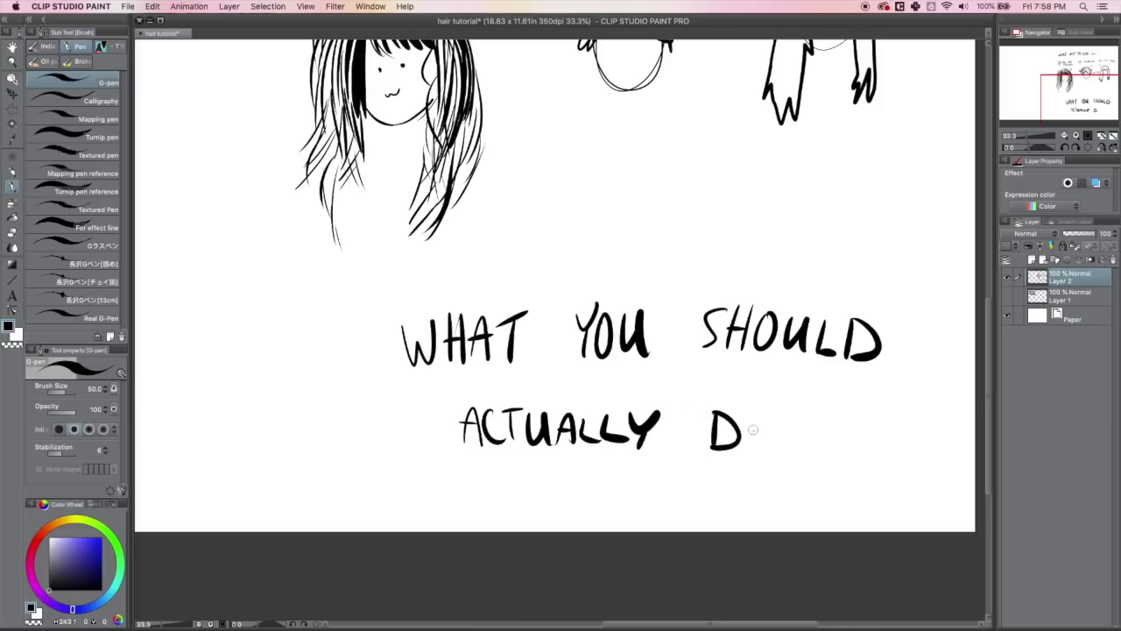
left_click_drag(760, 415, 759, 416)
left_click_drag(824, 398, 794, 445)
left_click(784, 458)
- Draw an arrow curving from beneath the lower heading to its left, and show Layer 1 with the reference photos
mouse_move(691, 476)
left_mouse_down()
mouse_move(335, 409)
mouse_move(358, 450)
left_mouse_up()
left_click_drag(334, 408, 371, 418)
left_click(1008, 296)
- Write "REFRENCES!!!" in large black letters below the reference photos
left_click_drag(1066, 101, 1043, 68)
left_click(1076, 135)
mouse_move(286, 532)
left_mouse_down()
mouse_move(290, 592)
mouse_move(326, 592)
left_mouse_up()
mouse_move(326, 536)
left_mouse_down()
mouse_move(342, 534)
mouse_move(353, 571)
left_mouse_up()
mouse_move(355, 536)
left_mouse_down()
mouse_move(517, 541)
mouse_move(541, 585)
left_mouse_up()
left_click_drag(576, 544, 574, 583)
left_click_drag(613, 531, 583, 582)
mouse_move(646, 528)
left_mouse_down()
mouse_move(629, 573)
mouse_move(648, 569)
left_mouse_up()
left_click_drag(683, 530, 664, 569)
left_click(650, 576)
left_click(666, 576)
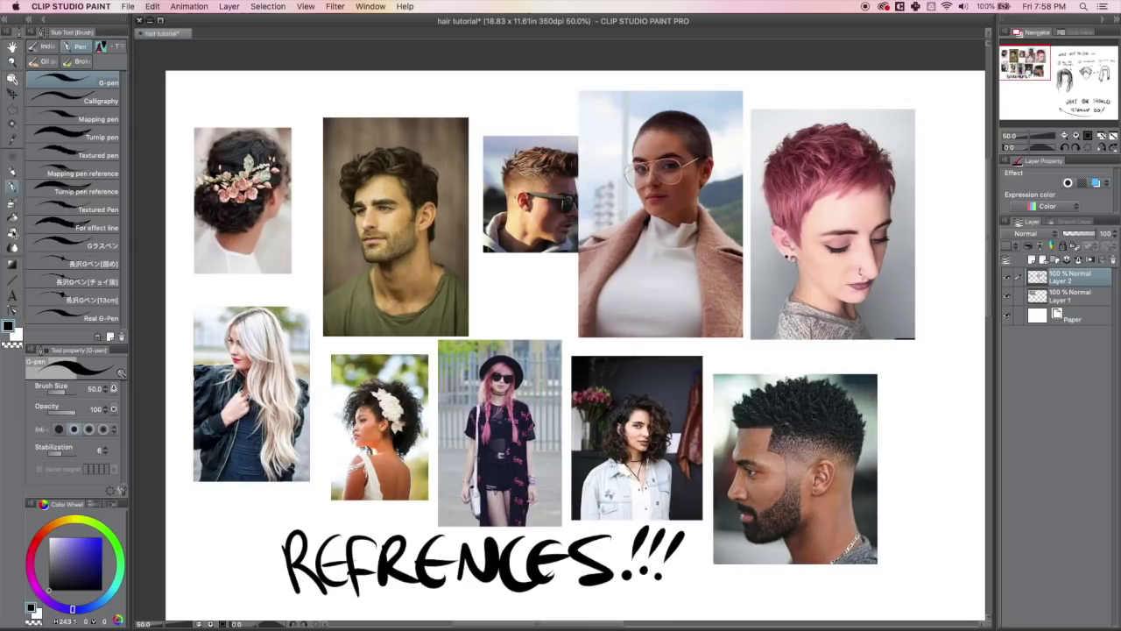
- Erase the handwritten "REFRENCES!!!" below the photos with the hard eraser
left_click(13, 232)
mouse_move(267, 540)
left_mouse_down()
mouse_move(294, 560)
mouse_move(295, 595)
mouse_move(604, 575)
mouse_move(560, 557)
mouse_move(457, 564)
left_mouse_up()
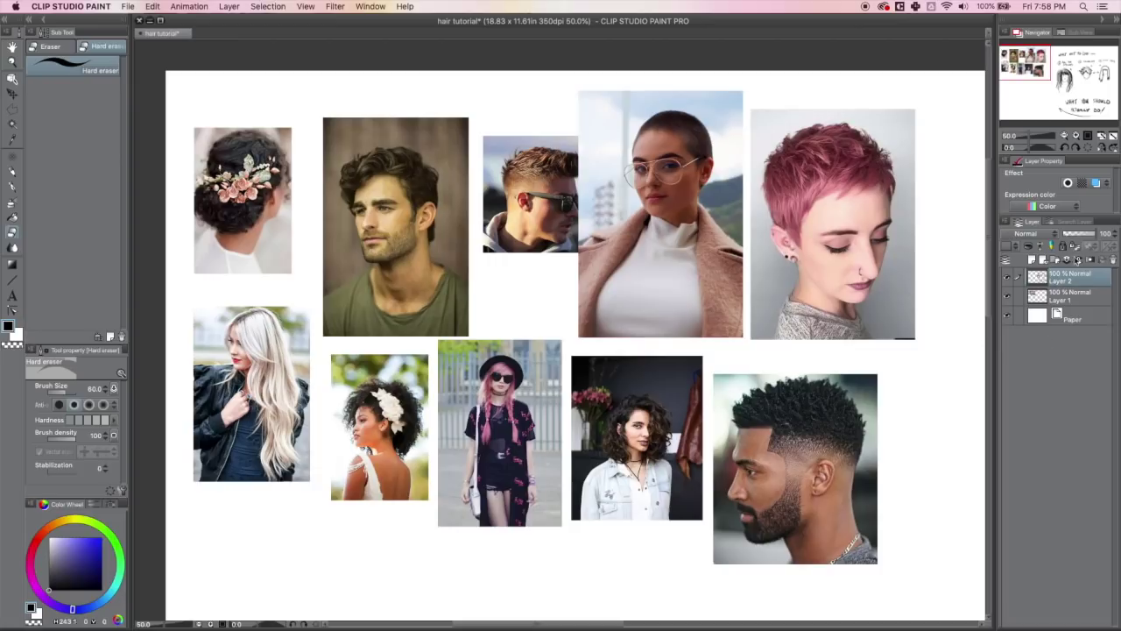
- Add a new layer above Layer 2 and set the drawing colour to bright red
left_click(1031, 261)
left_click(39, 535)
left_click(99, 528)
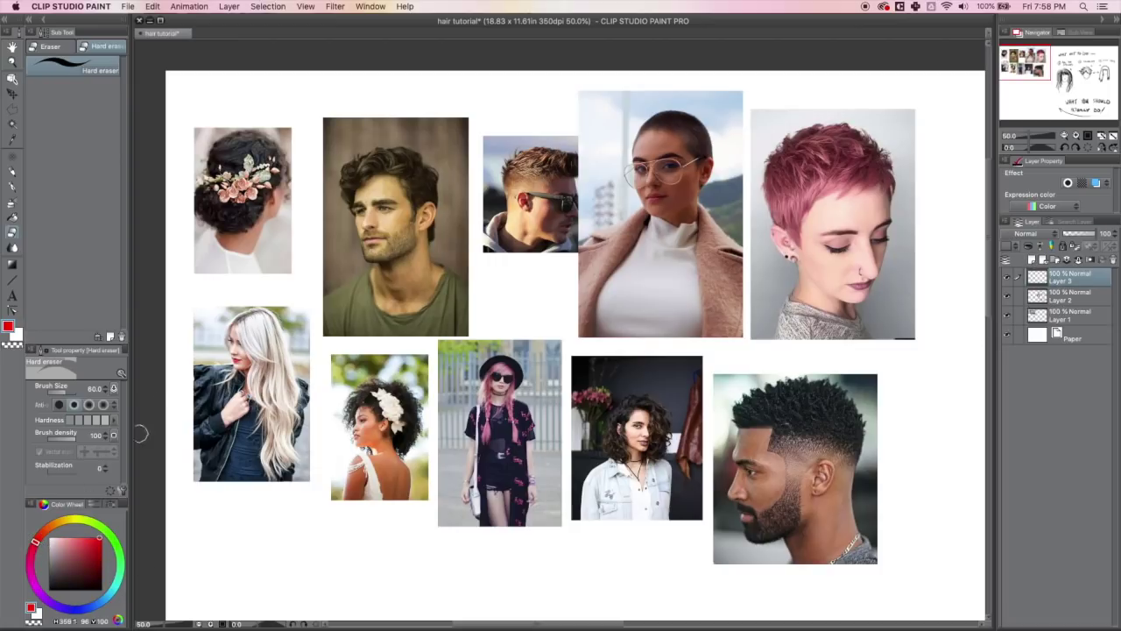
- Lower the opacity of Layer 1 with the reference photos to 63% and make Layer 3 active
left_click(1068, 317)
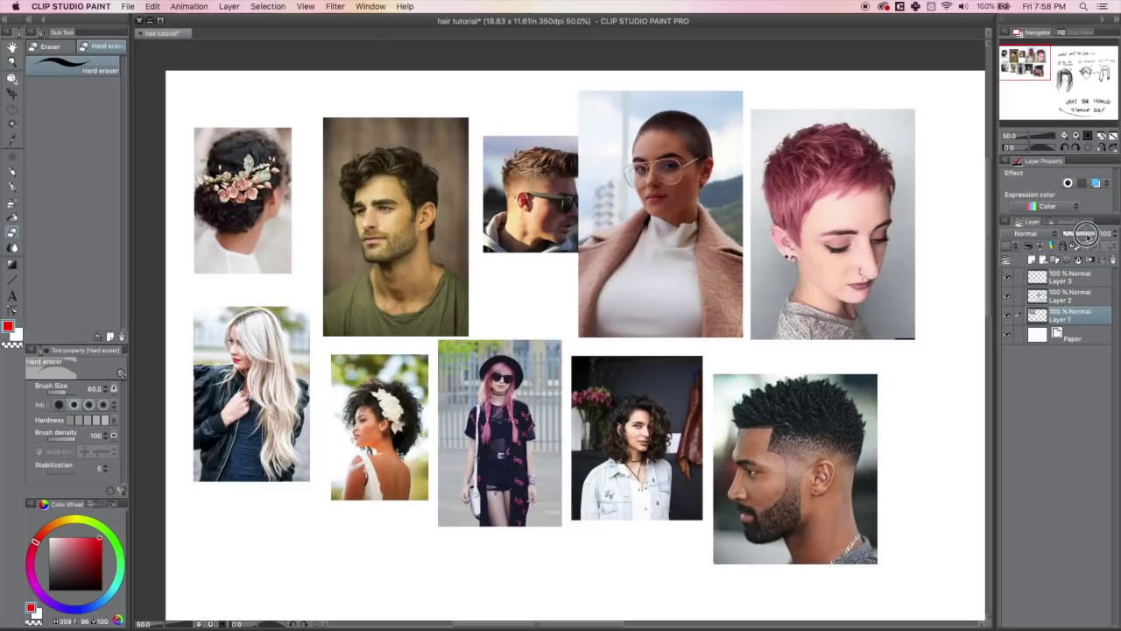
left_click_drag(1086, 233, 1081, 234)
left_click(1071, 278)
- Switch from the eraser to the G-pen and reduce its brush size to 7 for tracing the bearded man's photo
left_click(1076, 136)
left_click(1077, 136)
left_click_drag(1017, 57, 1008, 53)
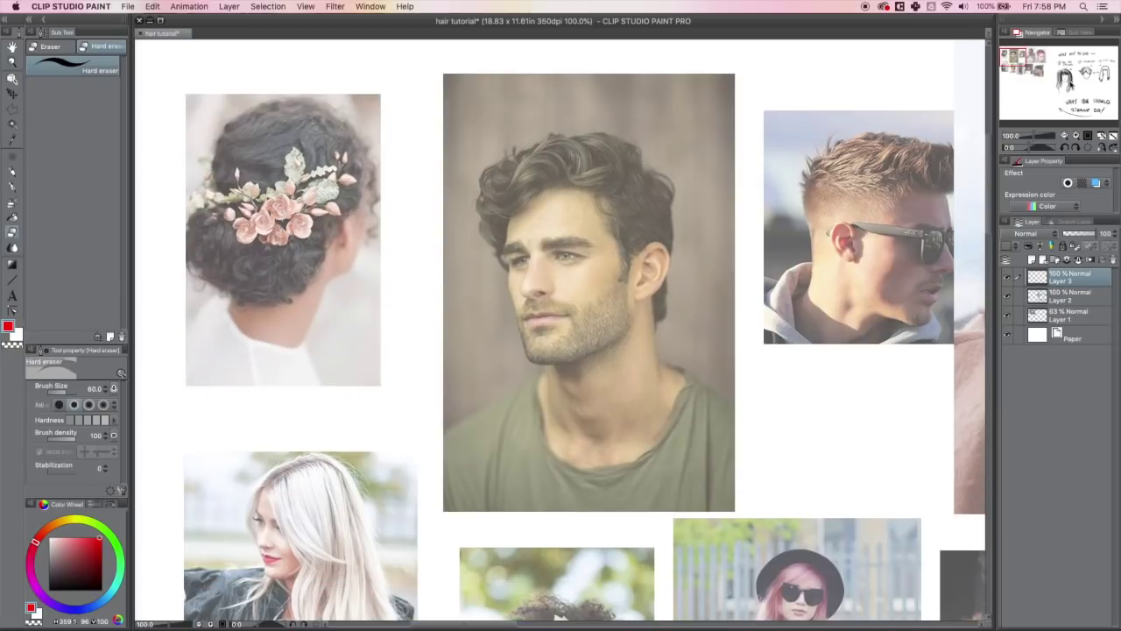
left_click(1076, 136)
left_click_drag(1015, 58, 1016, 56)
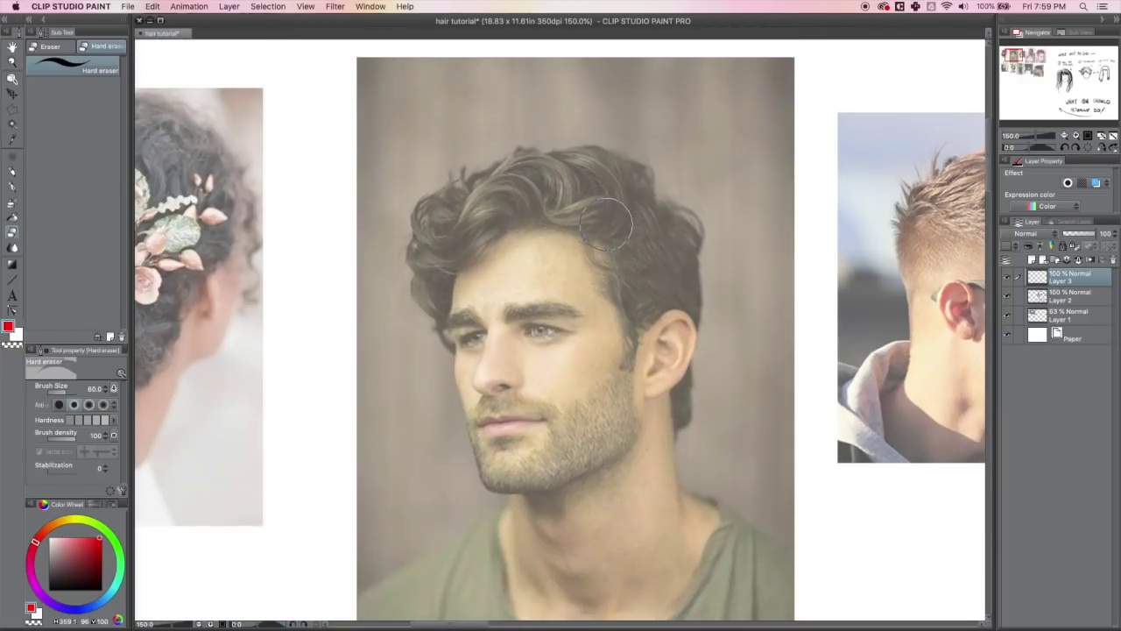
key("[")
key("[")
key("[")
key("[")
key("[")
key("[")
key("[")
key("[")
key("p")
key("bracketleft")
key("bracketleft")
key("bracketleft")
key("bracketleft")
key("bracketleft")
key("bracketleft")
key("bracketleft")
key("bracketleft")
- Trace the wavy front locks and forelock of the bearded man's hair with red G-pen lines, down to the temple
mouse_move(614, 199)
left_mouse_down()
mouse_move(552, 209)
mouse_move(578, 226)
mouse_move(601, 222)
mouse_move(564, 154)
mouse_move(585, 200)
mouse_move(512, 168)
left_mouse_up()
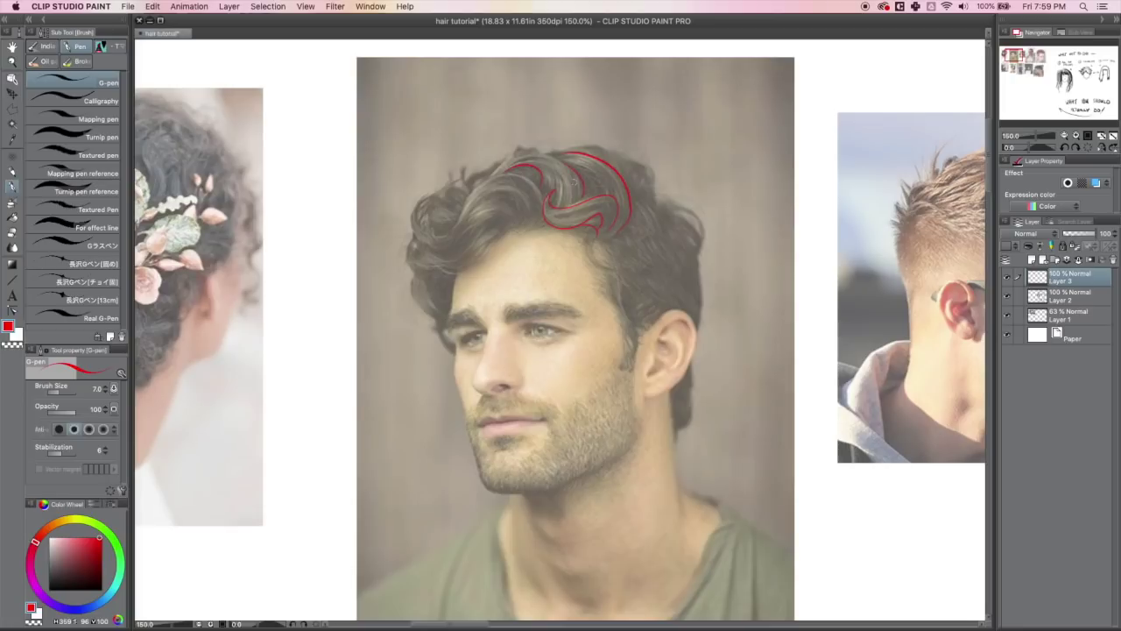
left_click_drag(571, 194, 500, 162)
mouse_move(544, 212)
left_mouse_down()
mouse_move(542, 189)
mouse_move(446, 228)
mouse_move(441, 189)
mouse_move(406, 215)
mouse_move(427, 248)
mouse_move(524, 207)
mouse_move(506, 225)
mouse_move(498, 196)
mouse_move(525, 224)
left_mouse_up()
mouse_move(429, 260)
left_mouse_down()
mouse_move(492, 237)
mouse_move(477, 232)
mouse_move(410, 270)
left_mouse_up()
left_click_drag(410, 271, 435, 314)
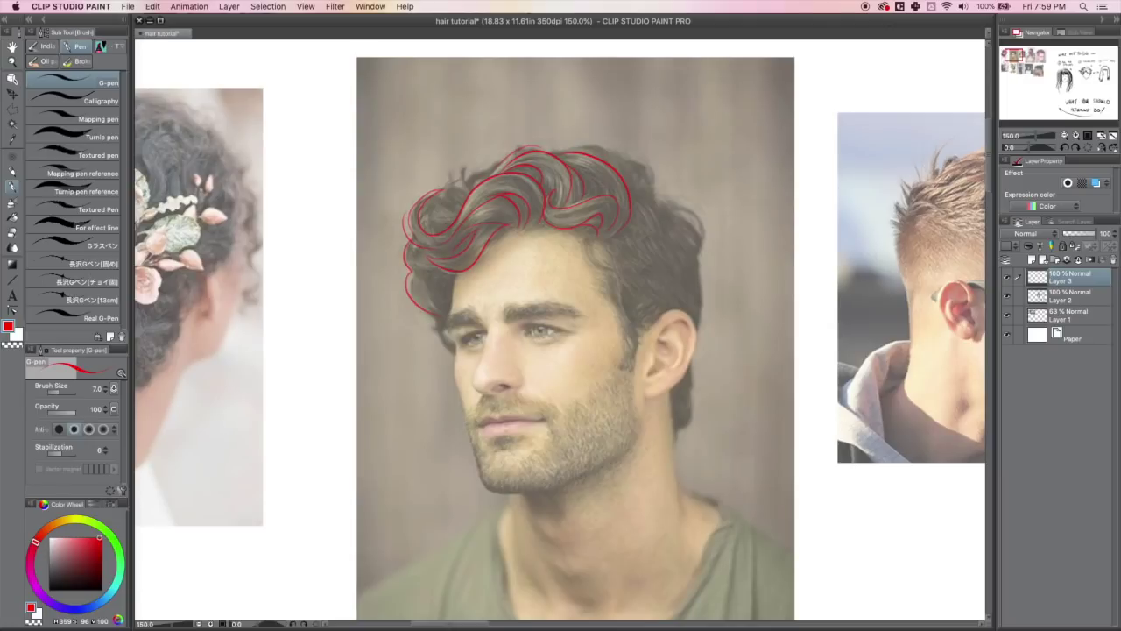
left_click_drag(457, 268, 447, 321)
- Outline the bearded man's sideburn, side waves, nape and crown in red, adding small flicks at the front
mouse_move(592, 238)
left_mouse_down()
mouse_move(620, 266)
mouse_move(627, 342)
left_mouse_up()
left_click_drag(629, 345, 651, 314)
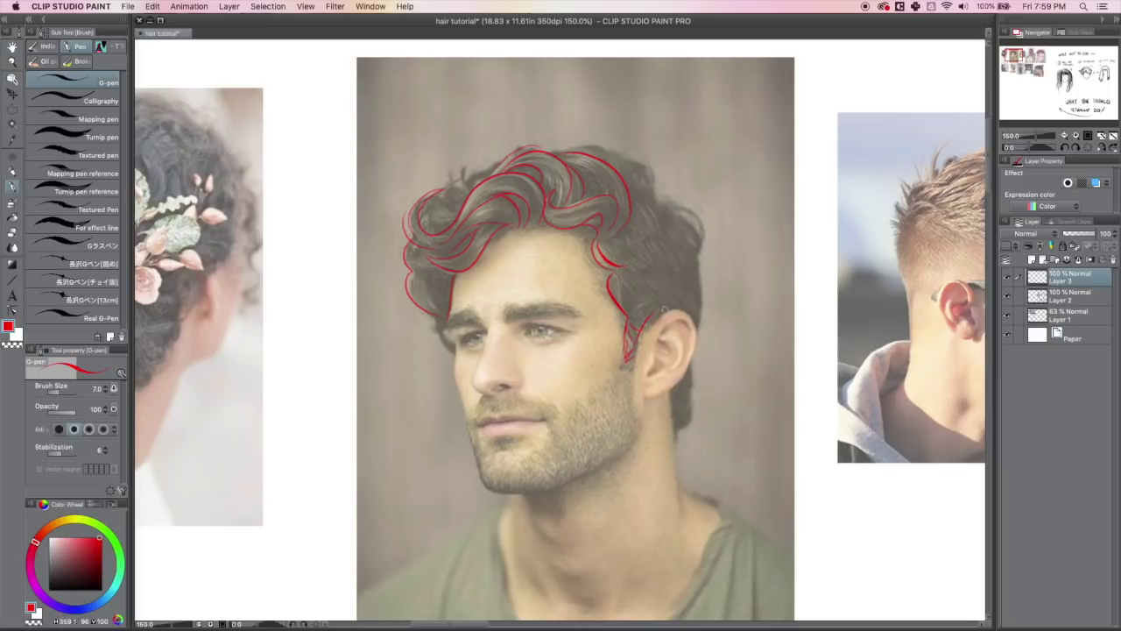
mouse_move(625, 254)
left_mouse_down()
mouse_move(665, 215)
mouse_move(703, 224)
mouse_move(680, 432)
left_mouse_up()
mouse_move(632, 280)
left_mouse_down()
mouse_move(668, 278)
mouse_move(671, 265)
left_mouse_up()
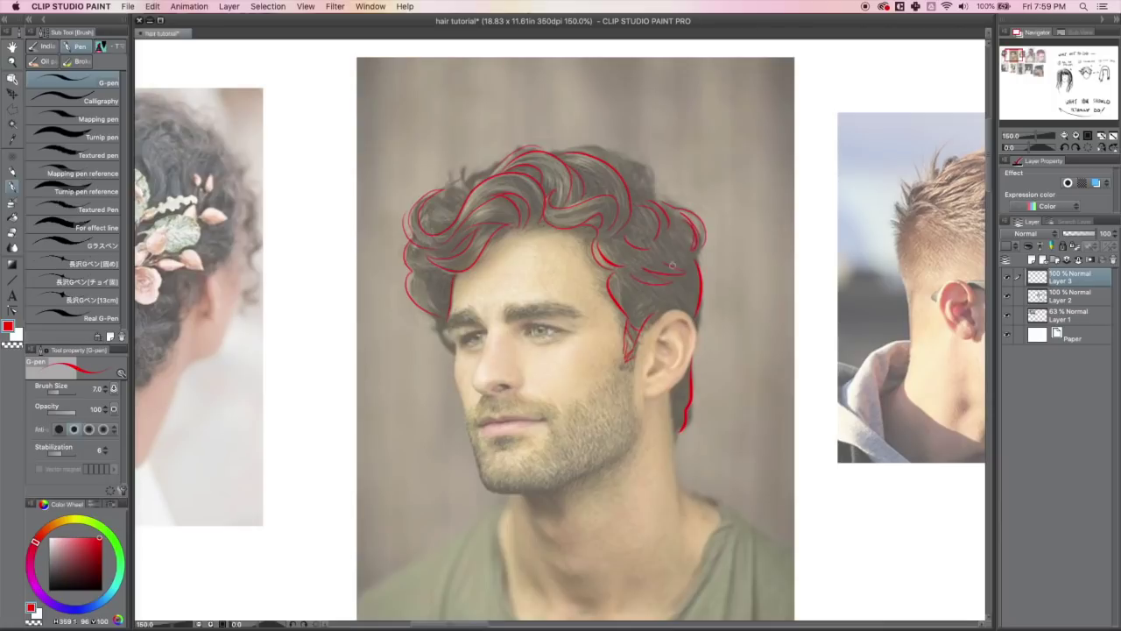
mouse_move(655, 203)
left_mouse_down()
mouse_move(657, 177)
mouse_move(639, 150)
mouse_move(571, 144)
left_mouse_up()
mouse_move(471, 166)
left_mouse_down()
mouse_move(444, 194)
mouse_move(452, 215)
mouse_move(469, 182)
left_mouse_up()
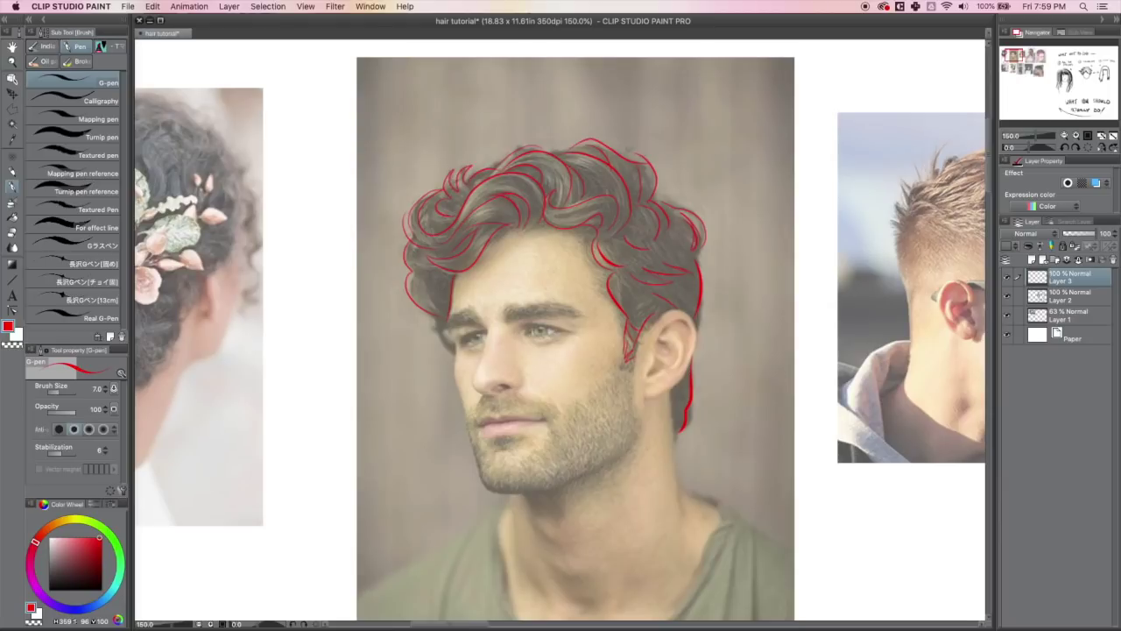
- Trace the wavy swept-back locks above the flowers in the photo of the woman's updo
left_click(1006, 52)
left_click_drag(1005, 52, 1003, 53)
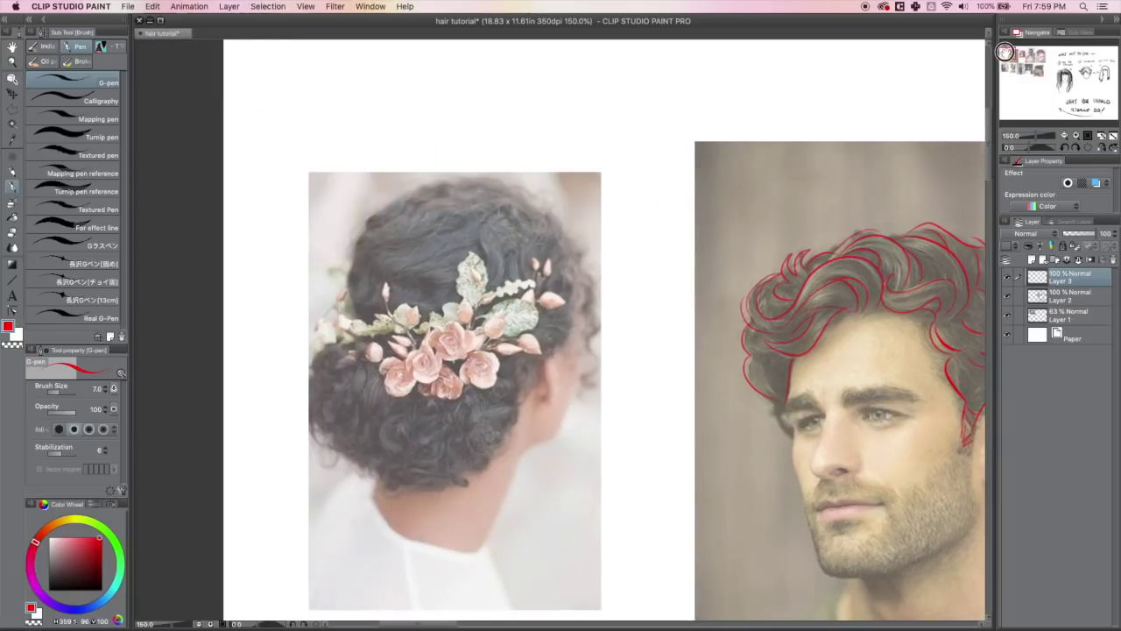
mouse_move(516, 212)
left_mouse_down()
mouse_move(478, 252)
mouse_move(519, 236)
mouse_move(489, 287)
left_mouse_up()
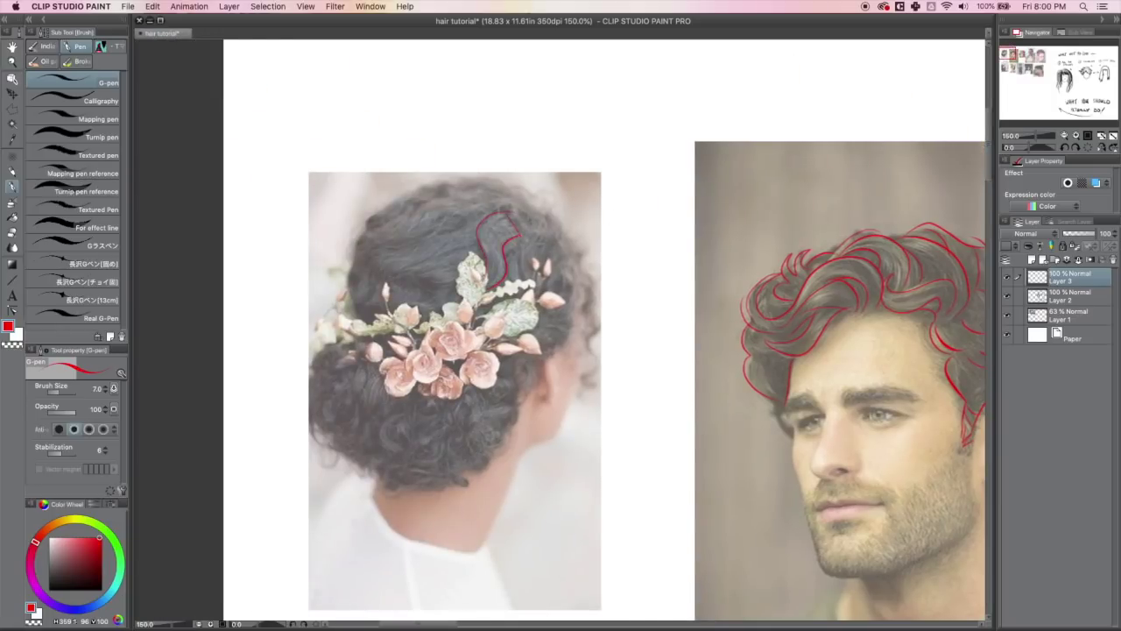
mouse_move(471, 228)
left_mouse_down()
mouse_move(424, 233)
mouse_move(373, 268)
mouse_move(368, 299)
mouse_move(437, 254)
mouse_move(389, 296)
left_mouse_up()
mouse_move(455, 287)
left_mouse_down()
mouse_move(399, 286)
mouse_move(449, 289)
mouse_move(358, 310)
mouse_move(356, 254)
left_mouse_up()
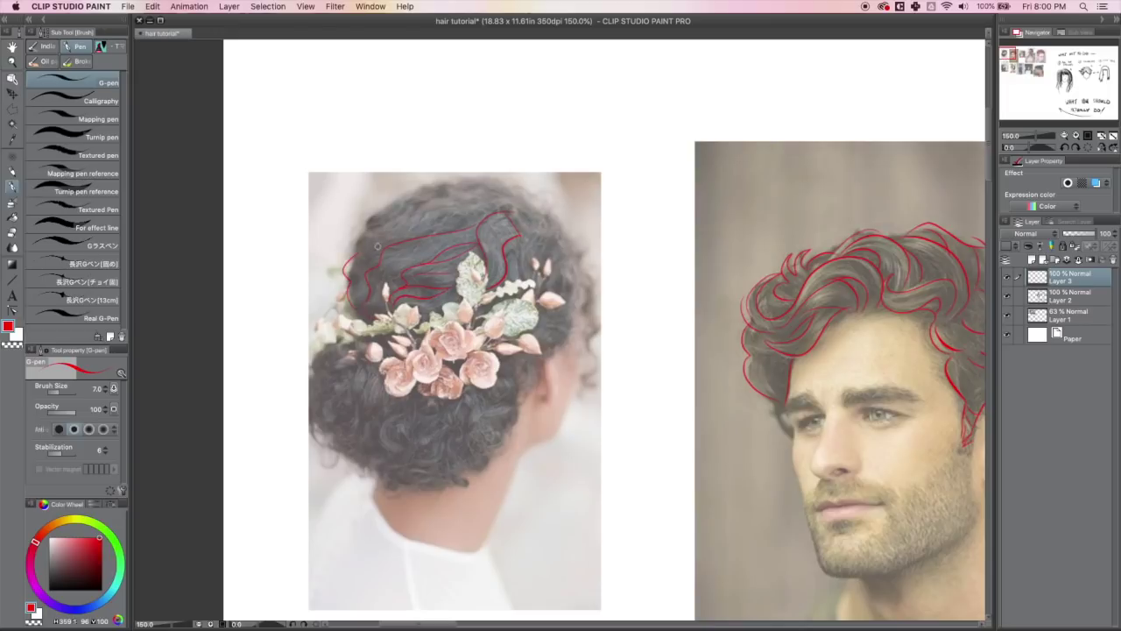
- Outline the crown of the updo and trace the waves and loose curls falling beside the woman's face
mouse_move(510, 201)
left_mouse_down()
mouse_move(363, 230)
mouse_move(405, 195)
mouse_move(502, 185)
left_mouse_up()
left_click_drag(437, 199, 397, 218)
mouse_move(507, 187)
left_mouse_down()
mouse_move(553, 221)
mouse_move(525, 266)
left_mouse_up()
mouse_move(536, 210)
left_mouse_down()
mouse_move(525, 235)
mouse_move(541, 235)
mouse_move(570, 289)
mouse_move(554, 343)
mouse_move(528, 342)
left_mouse_up()
mouse_move(554, 301)
left_mouse_down()
mouse_move(548, 258)
mouse_move(585, 271)
mouse_move(596, 301)
mouse_move(592, 384)
mouse_move(578, 380)
mouse_move(588, 312)
mouse_move(567, 241)
left_mouse_up()
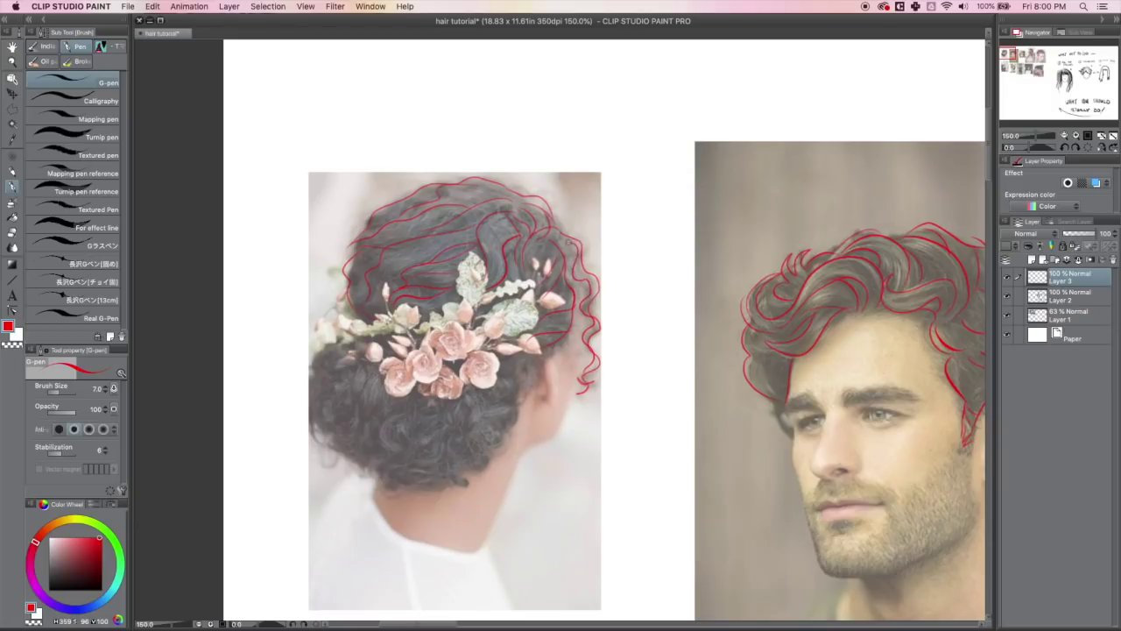
- Trace the hair behind the ear and the upper curls of the bun just below the flowers
mouse_move(537, 361)
left_mouse_down()
mouse_move(525, 392)
mouse_move(514, 363)
mouse_move(517, 422)
mouse_move(498, 448)
left_mouse_up()
mouse_move(360, 364)
left_mouse_down()
mouse_move(355, 393)
mouse_move(363, 388)
mouse_move(385, 418)
left_mouse_up()
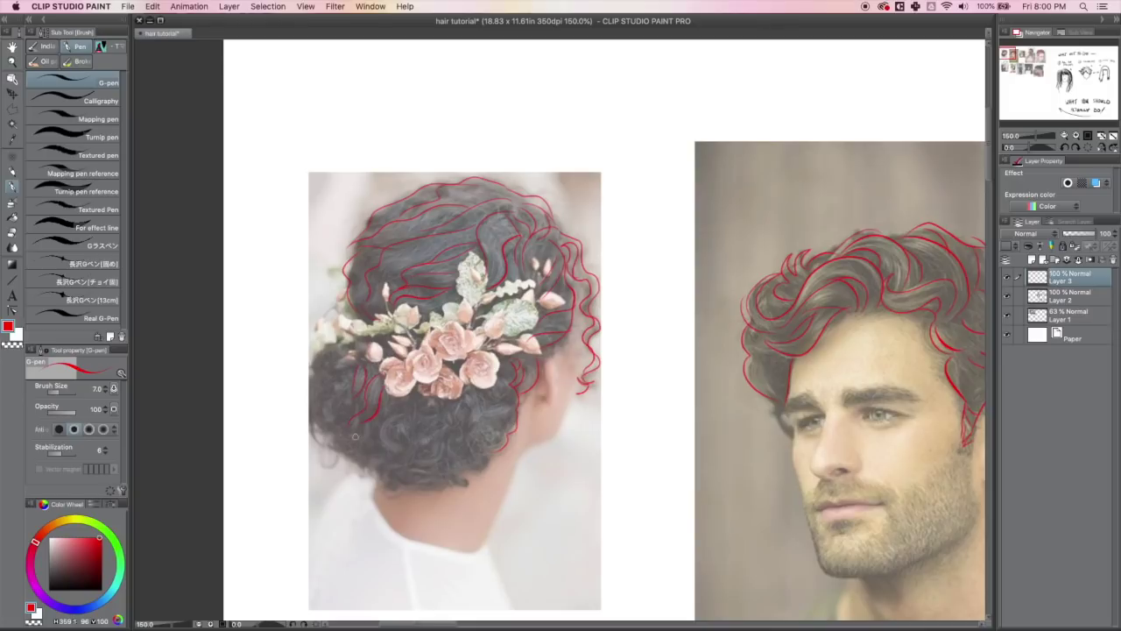
mouse_move(348, 341)
left_mouse_down()
mouse_move(320, 352)
mouse_move(315, 371)
left_mouse_up()
left_click_drag(508, 388, 485, 405)
mouse_move(478, 385)
left_mouse_down()
mouse_move(465, 425)
mouse_move(464, 402)
mouse_move(518, 411)
left_mouse_up()
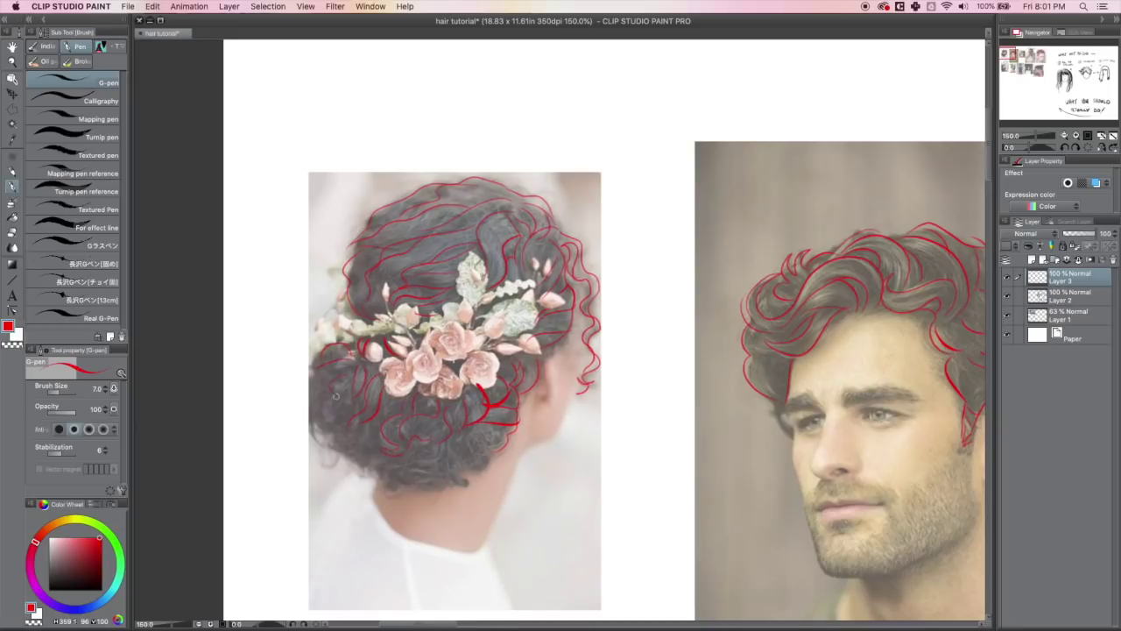
- Outline the lower edge of the bun with small curls and add finishing strokes to the updo's side and crown
mouse_move(310, 423)
left_mouse_down()
mouse_move(338, 461)
mouse_move(359, 444)
mouse_move(373, 472)
mouse_move(393, 473)
mouse_move(403, 460)
mouse_move(412, 480)
mouse_move(390, 487)
left_mouse_up()
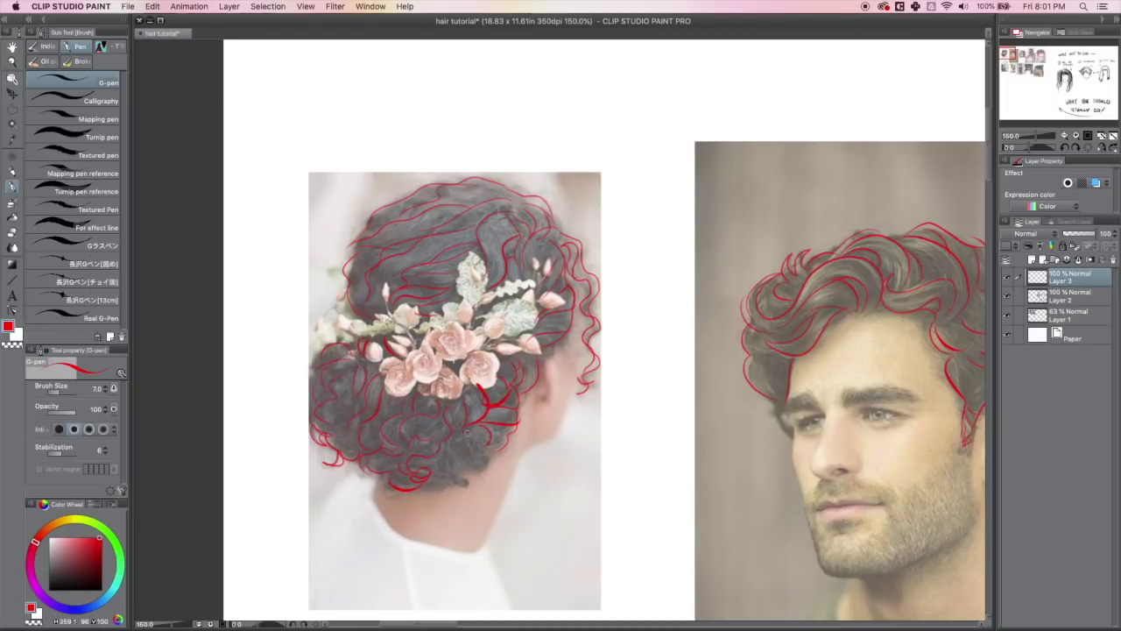
mouse_move(457, 450)
left_mouse_down()
mouse_move(450, 477)
mouse_move(460, 481)
mouse_move(476, 467)
mouse_move(359, 473)
left_mouse_up()
left_click_drag(482, 474, 504, 461)
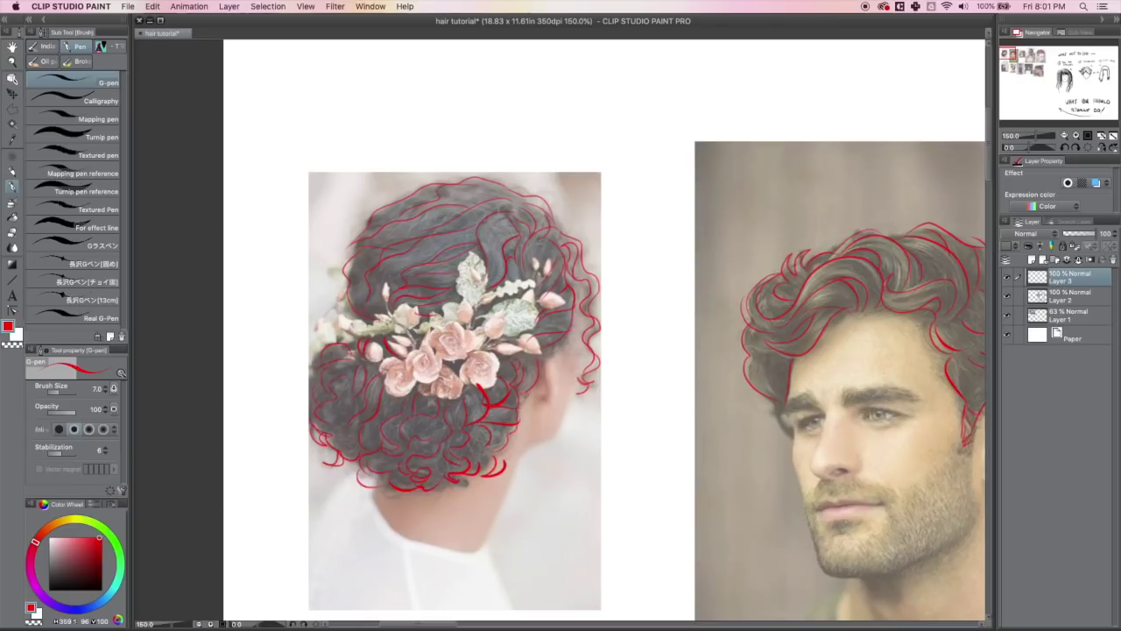
left_click_drag(350, 271, 340, 305)
left_click_drag(450, 201, 499, 188)
- Mark the outline of the buzz-cut woman's head and her front hairline with short red strokes
left_click_drag(1019, 58, 1036, 48)
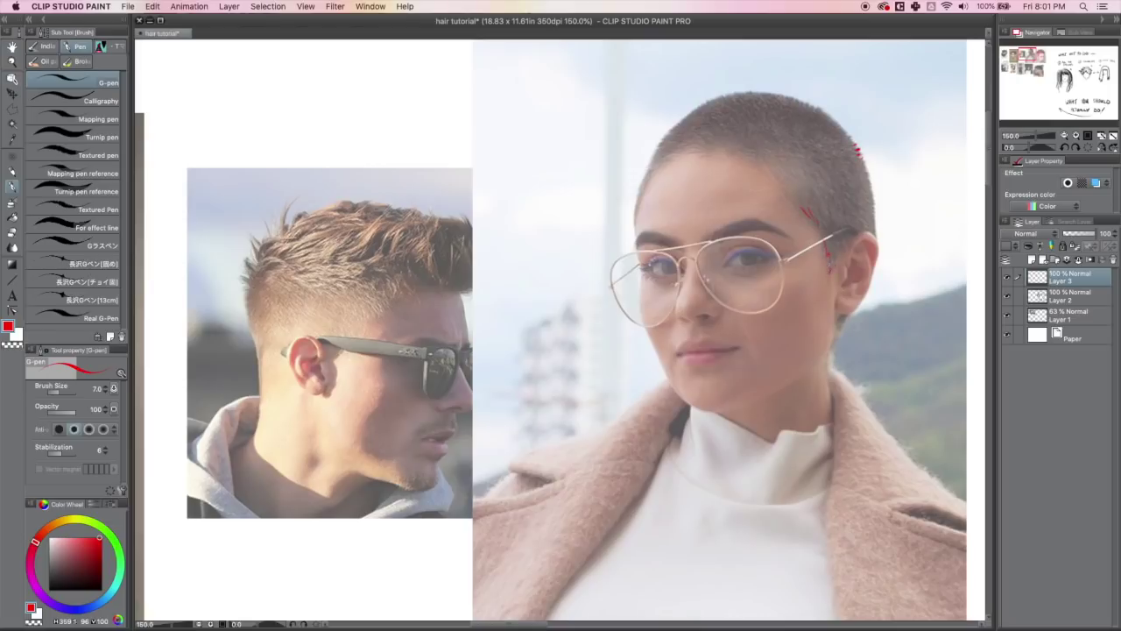
left_click_drag(835, 263, 846, 243)
left_click_drag(859, 158, 872, 202)
left_click_drag(788, 93, 850, 121)
mouse_move(720, 95)
left_mouse_down()
mouse_move(678, 121)
mouse_move(695, 154)
left_mouse_up()
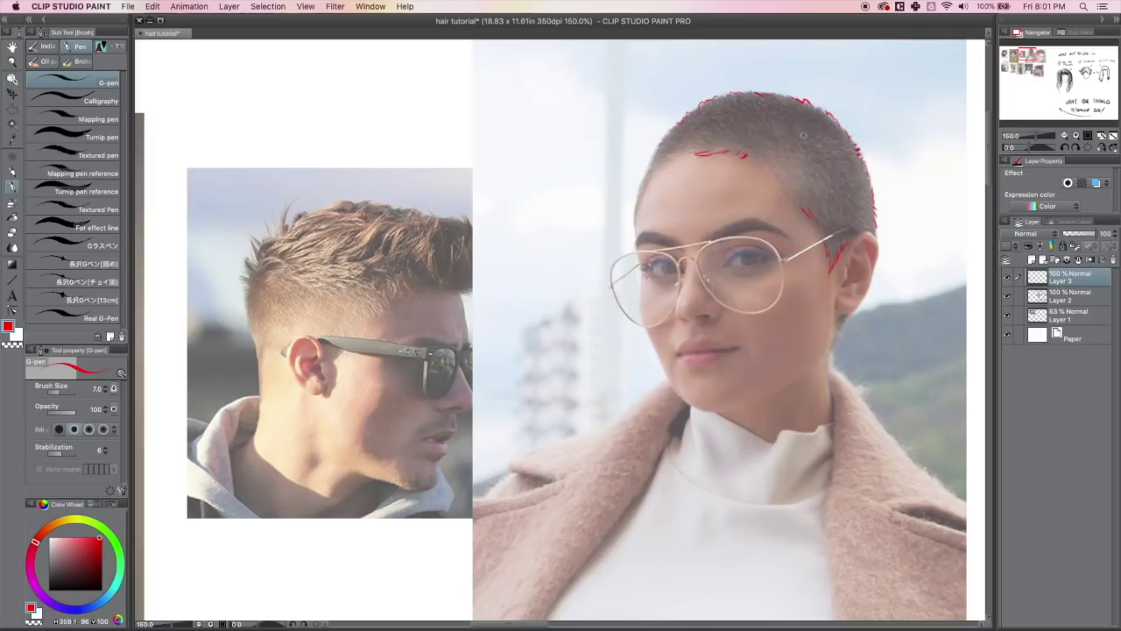
- Fill the buzz cut with short directional strokes and mark its hairline at the temples and around the ear
left_click_drag(749, 125, 728, 139)
mouse_move(825, 217)
left_mouse_down()
mouse_move(872, 233)
mouse_move(869, 282)
left_mouse_up()
mouse_move(672, 155)
left_mouse_down()
mouse_move(636, 203)
mouse_move(638, 223)
left_mouse_up()
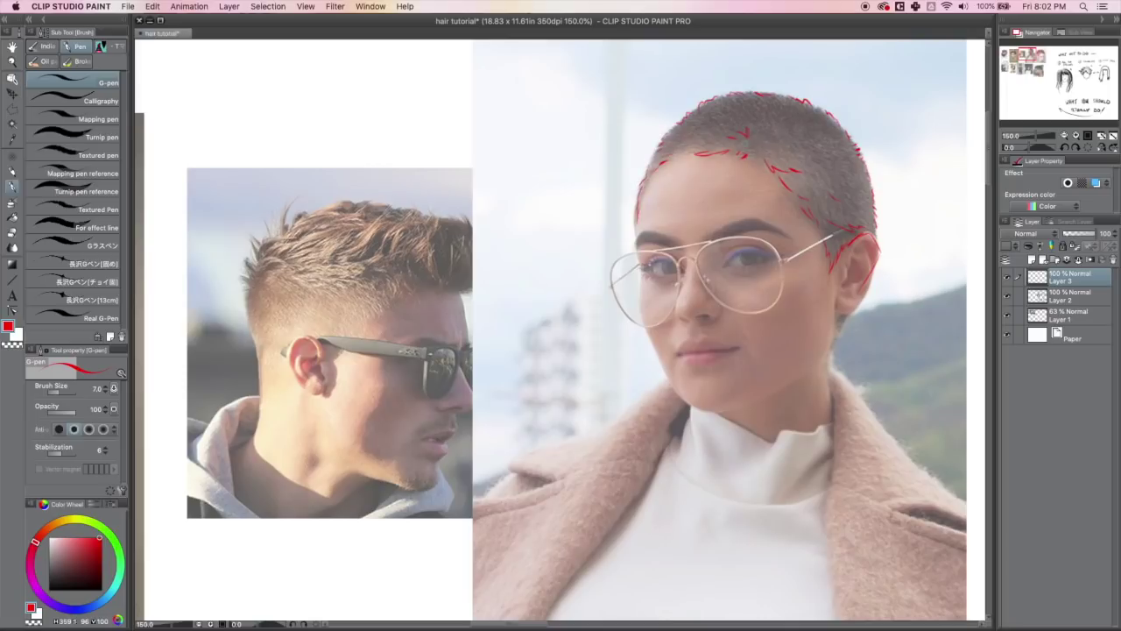
left_click_drag(774, 111, 737, 109)
- Trace the spiky tufts at the back of the sunglasses man's head and short hairs down to his nape
mouse_move(251, 268)
left_mouse_down()
mouse_move(261, 239)
mouse_move(301, 240)
left_mouse_up()
left_click_drag(255, 272, 294, 254)
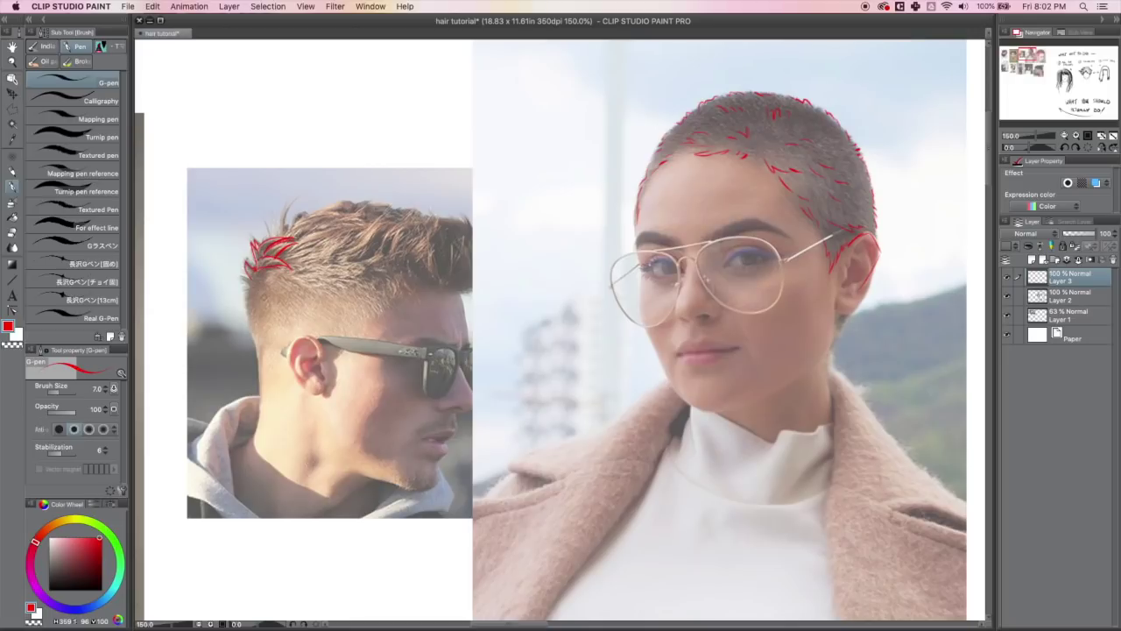
left_click_drag(240, 295, 250, 281)
mouse_move(244, 306)
left_mouse_down()
mouse_move(242, 289)
mouse_move(258, 349)
mouse_move(277, 348)
mouse_move(275, 365)
left_mouse_up()
left_click(266, 378)
left_click(265, 387)
left_click(275, 381)
left_click(278, 374)
left_click_drag(281, 352, 268, 366)
left_click_drag(272, 362, 260, 392)
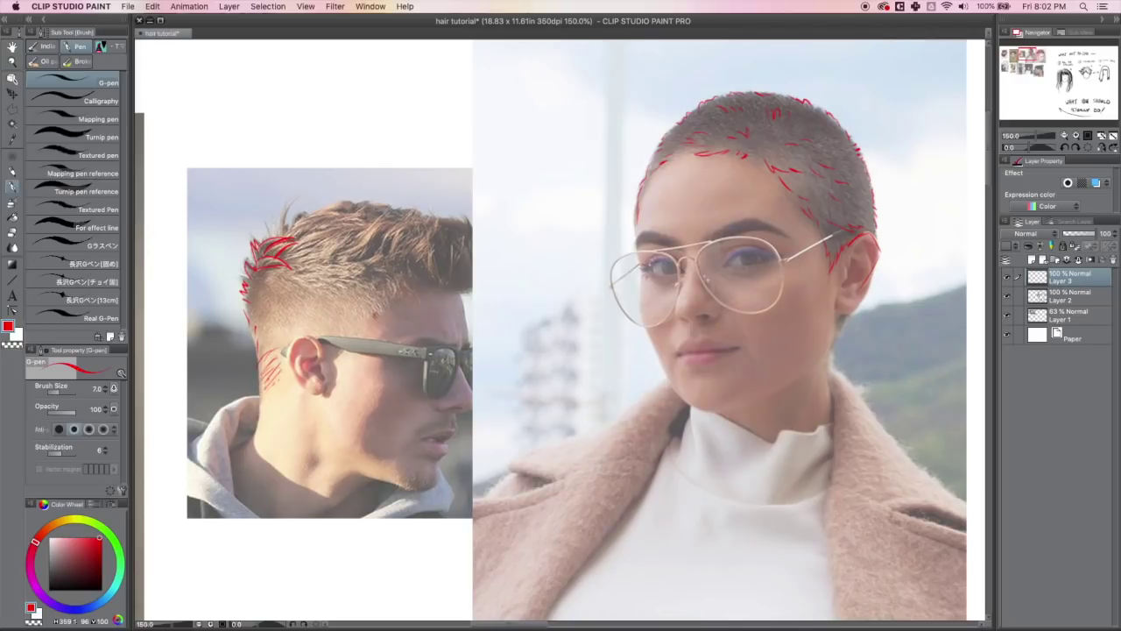
- Trace the textured tufts on top of the sunglasses man's hair, including the curled quiff and the front hairline
mouse_move(338, 266)
left_mouse_down()
mouse_move(382, 254)
mouse_move(385, 216)
mouse_move(373, 237)
mouse_move(351, 240)
mouse_move(335, 221)
mouse_move(275, 207)
mouse_move(268, 217)
mouse_move(352, 197)
mouse_move(417, 200)
mouse_move(423, 224)
mouse_move(441, 207)
mouse_move(474, 219)
mouse_move(478, 247)
mouse_move(455, 289)
left_mouse_up()
mouse_move(436, 233)
left_mouse_down()
mouse_move(432, 282)
mouse_move(431, 266)
mouse_move(394, 253)
left_mouse_up()
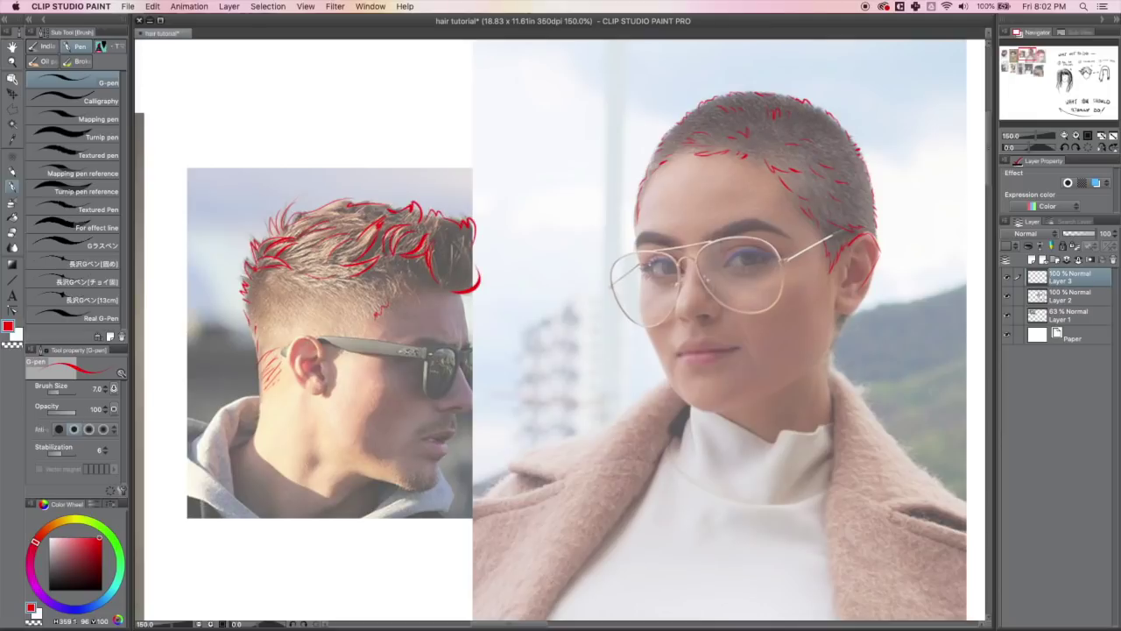
mouse_move(389, 299)
left_mouse_down()
mouse_move(457, 256)
mouse_move(464, 276)
left_mouse_up()
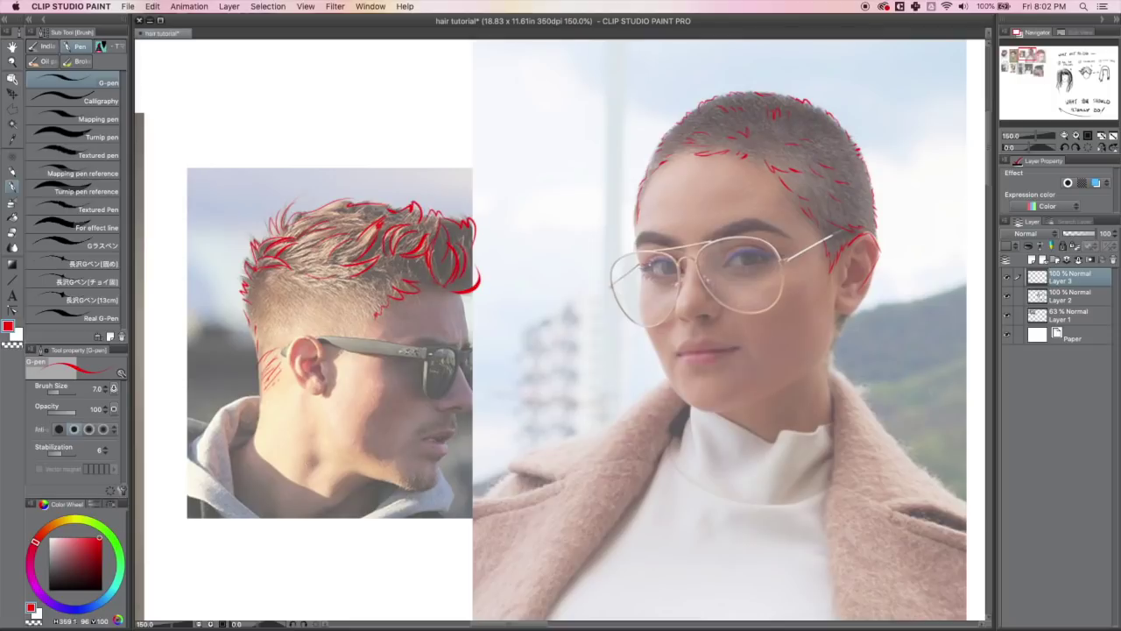
mouse_move(376, 206)
left_mouse_down()
mouse_move(324, 219)
mouse_move(317, 259)
mouse_move(289, 248)
left_mouse_up()
left_click_drag(347, 279, 298, 296)
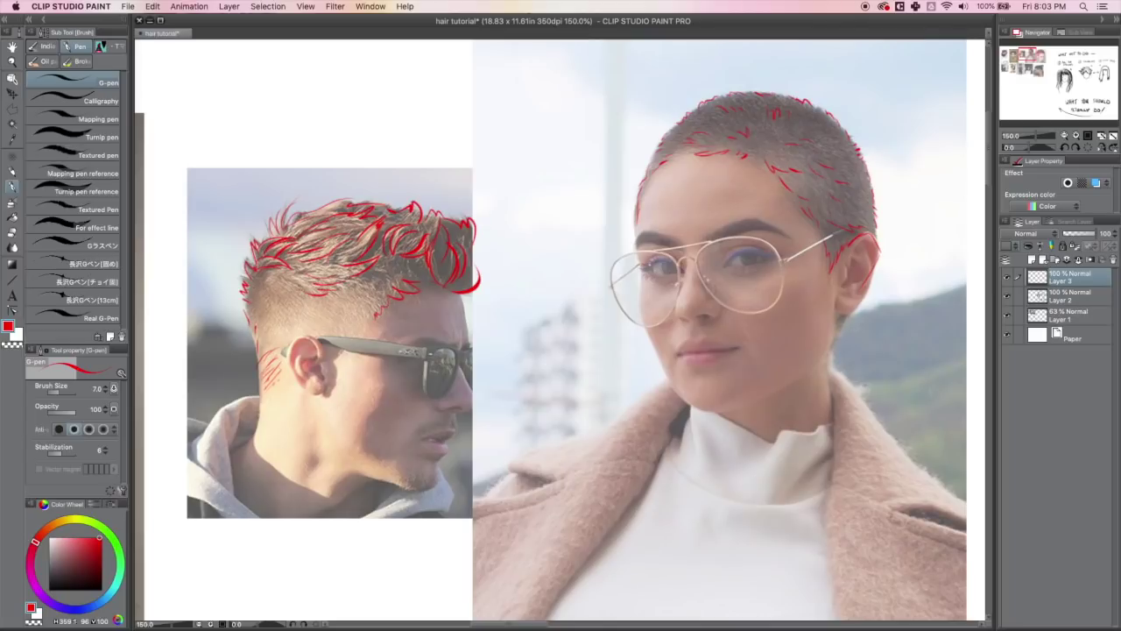
- Add short strokes along the faded side of the sunglasses man's hair, where the longer top meets the temple
left_click_drag(370, 281, 347, 286)
left_click_drag(362, 284, 317, 295)
left_click_drag(300, 313, 322, 319)
left_click_drag(275, 284, 294, 274)
left_click_drag(376, 282, 391, 269)
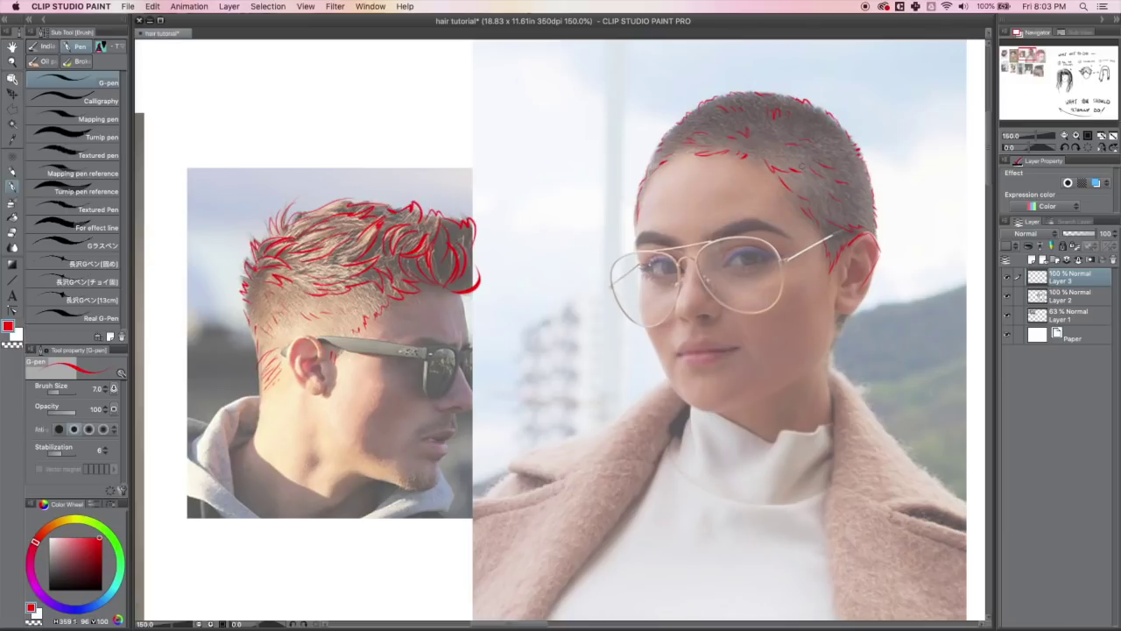
- Trace the long wavy front lock falling beside the face of the curly-haired woman in the denim jacket
mouse_move(1024, 53)
left_mouse_down()
mouse_move(1025, 79)
mouse_move(1021, 68)
left_mouse_up()
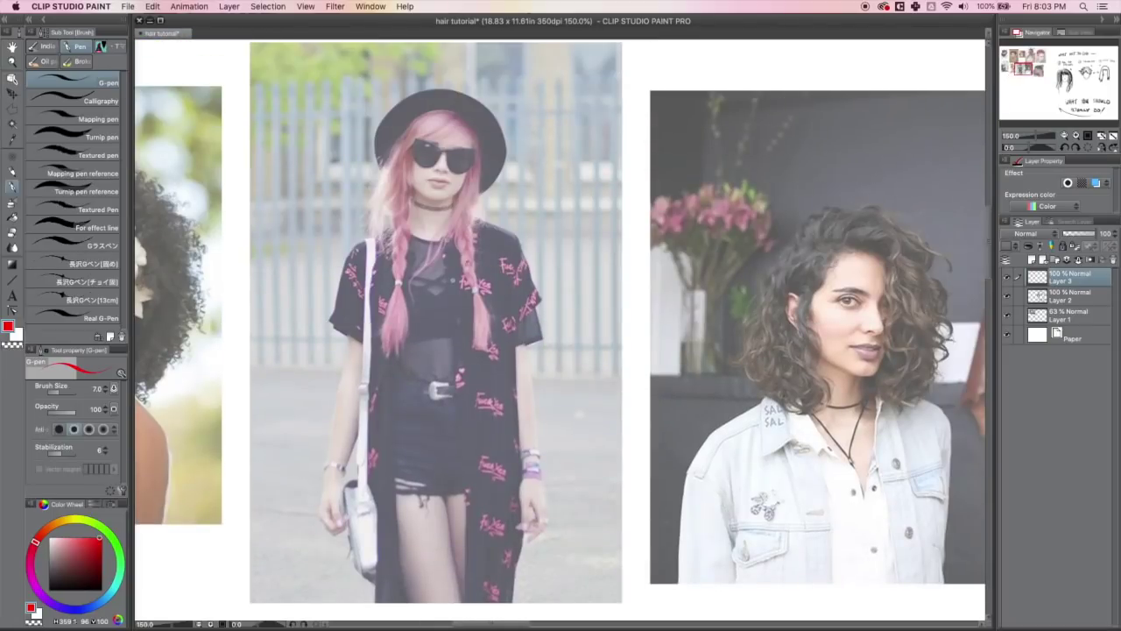
left_click(1075, 135)
left_click_drag(1073, 70, 1032, 69)
mouse_move(457, 219)
left_mouse_down()
mouse_move(507, 191)
mouse_move(479, 218)
mouse_move(511, 210)
mouse_move(509, 240)
left_mouse_up()
mouse_move(506, 192)
left_mouse_down()
mouse_move(525, 227)
mouse_move(519, 287)
left_mouse_up()
mouse_move(507, 241)
left_mouse_down()
mouse_move(506, 298)
mouse_move(536, 372)
mouse_move(503, 345)
left_mouse_up()
left_click_drag(477, 221, 503, 234)
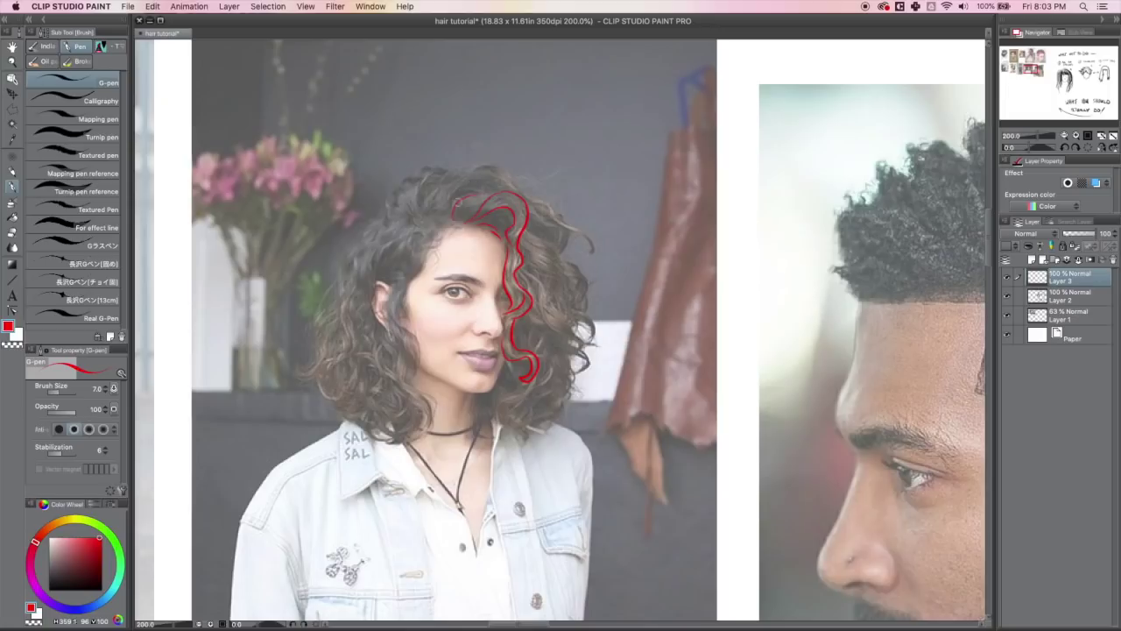
- Trace the denim-jacket woman's crown waves and the curly strand running past her visible ear to the collar
mouse_move(425, 208)
left_mouse_down()
mouse_move(496, 160)
mouse_move(523, 199)
mouse_move(453, 200)
left_mouse_up()
mouse_move(435, 163)
left_mouse_down()
mouse_move(356, 234)
mouse_move(340, 294)
left_mouse_up()
left_click_drag(413, 185, 411, 267)
mouse_move(420, 230)
left_mouse_down()
mouse_move(408, 259)
mouse_move(409, 232)
mouse_move(378, 247)
mouse_move(380, 305)
left_mouse_up()
mouse_move(399, 268)
left_mouse_down()
mouse_move(386, 325)
mouse_move(400, 313)
mouse_move(421, 376)
mouse_move(412, 387)
left_mouse_up()
mouse_move(395, 328)
left_mouse_down()
mouse_move(404, 368)
mouse_move(392, 378)
mouse_move(427, 433)
mouse_move(420, 390)
left_mouse_up()
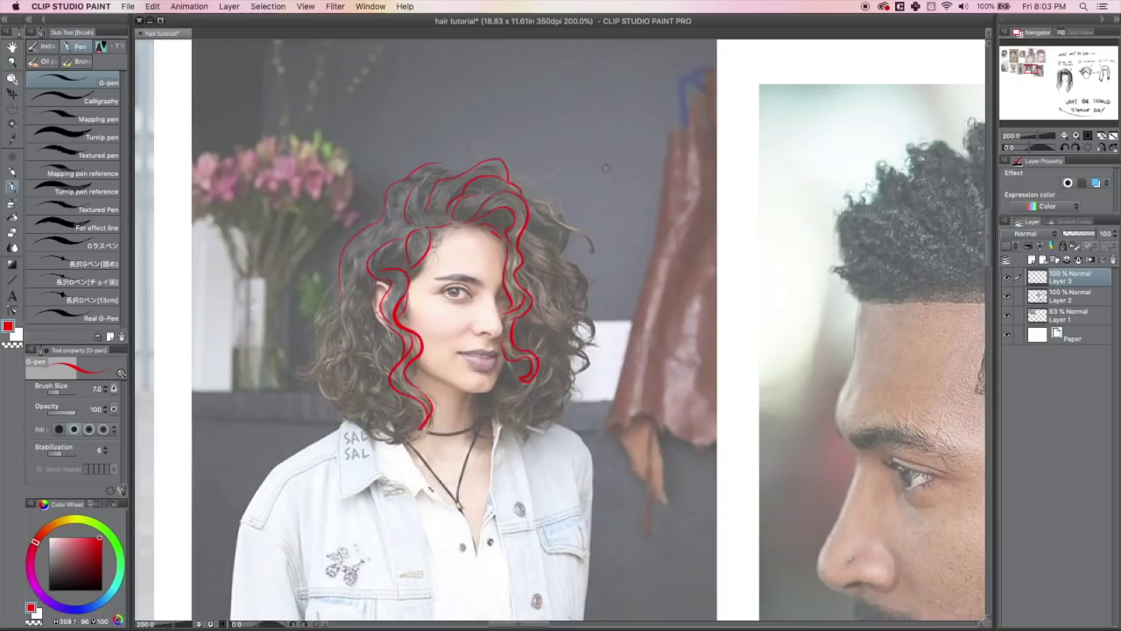
- Outline the curls behind the denim-jacket woman's front lock, from the crown down to the tips at her collar
left_click_drag(535, 303, 583, 352)
left_click_drag(529, 257, 580, 349)
mouse_move(529, 192)
left_mouse_down()
mouse_move(575, 235)
mouse_move(578, 253)
mouse_move(550, 207)
mouse_move(592, 254)
left_mouse_up()
mouse_move(525, 222)
left_mouse_down()
mouse_move(588, 286)
mouse_move(585, 308)
mouse_move(571, 298)
mouse_move(559, 306)
left_mouse_up()
mouse_move(576, 352)
left_mouse_down()
mouse_move(571, 393)
mouse_move(549, 421)
mouse_move(514, 436)
mouse_move(478, 404)
left_mouse_up()
mouse_move(510, 363)
left_mouse_down()
mouse_move(495, 394)
mouse_move(511, 424)
mouse_move(534, 419)
left_mouse_up()
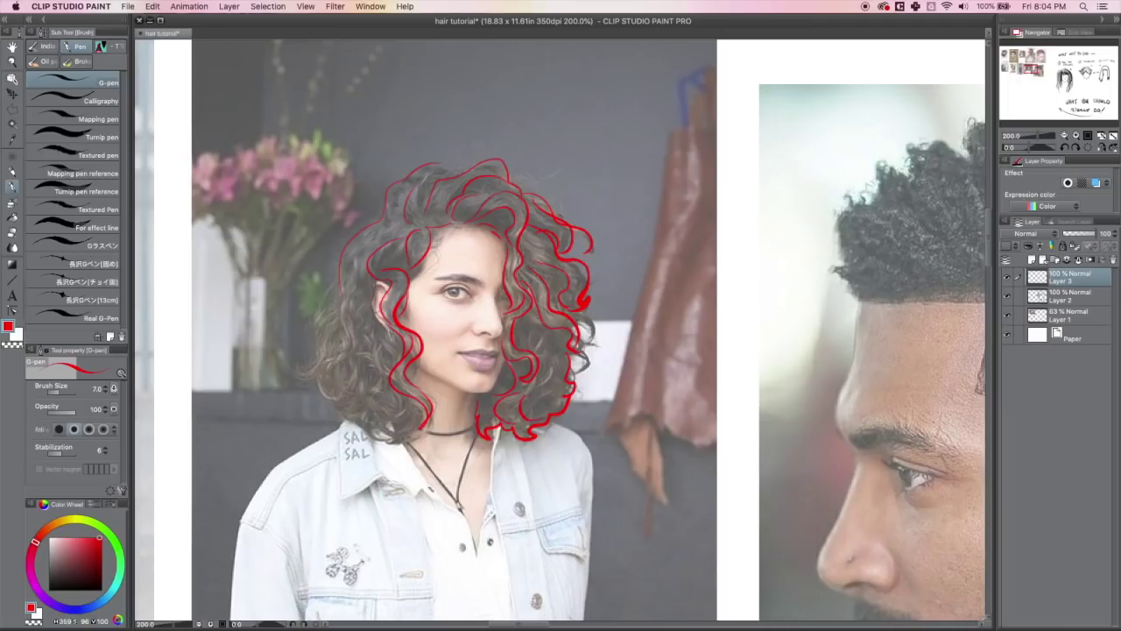
- Trace the lower curls on the denim-jacket woman's ear side and add inner strands and stray outer curls
left_click_drag(382, 331, 389, 368)
mouse_move(413, 422)
left_mouse_down()
mouse_move(361, 434)
mouse_move(298, 376)
mouse_move(336, 306)
mouse_move(345, 383)
mouse_move(350, 347)
mouse_move(368, 383)
left_mouse_up()
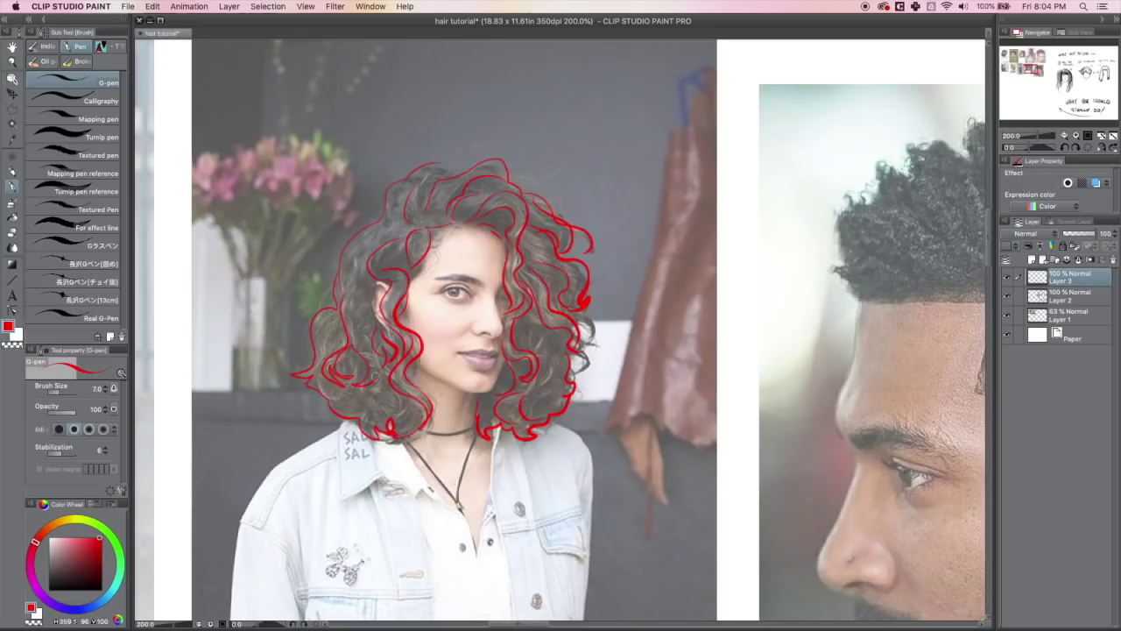
left_click_drag(368, 289, 357, 347)
mouse_move(411, 233)
left_mouse_down()
mouse_move(366, 252)
mouse_move(338, 307)
mouse_move(446, 183)
left_mouse_up()
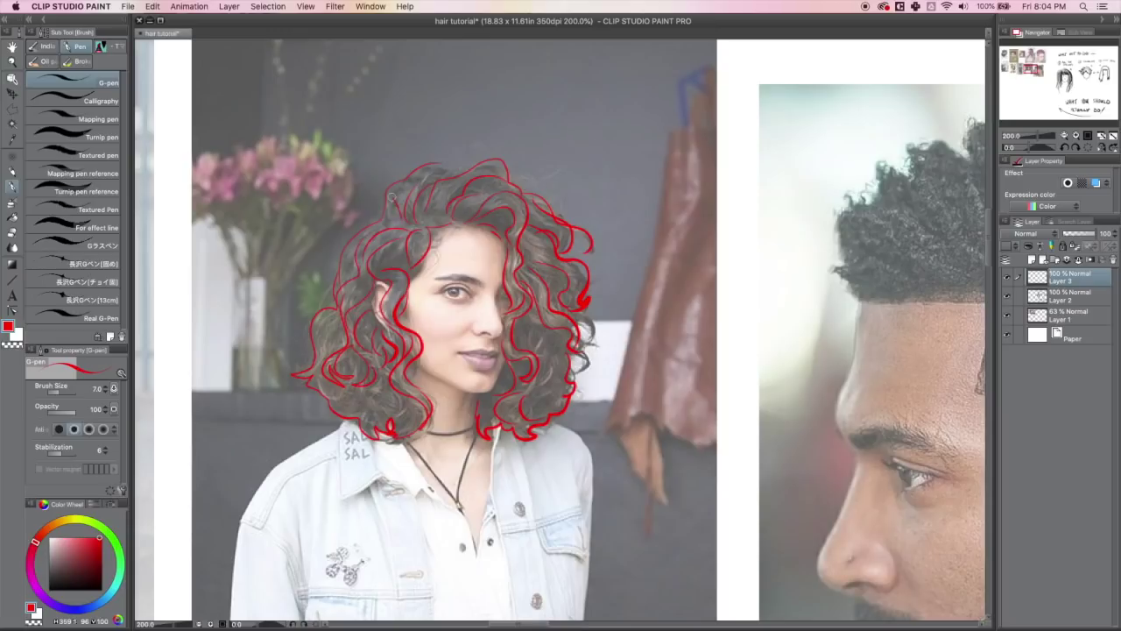
left_click_drag(444, 230, 413, 267)
left_click_drag(588, 317, 578, 373)
left_click_drag(370, 391, 388, 407)
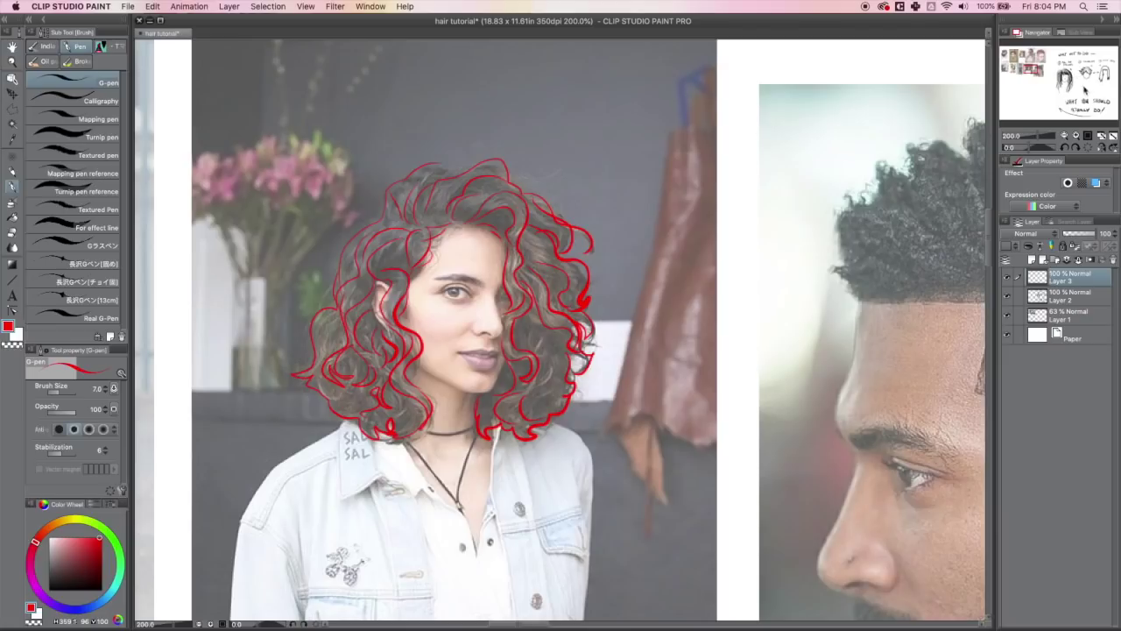
- Start tracing the curly fade photo with the back-of-head edge and the small curls above the forehead
left_click_drag(1036, 70, 1038, 70)
mouse_move(870, 285)
left_mouse_down()
mouse_move(864, 361)
mouse_move(839, 408)
left_mouse_up()
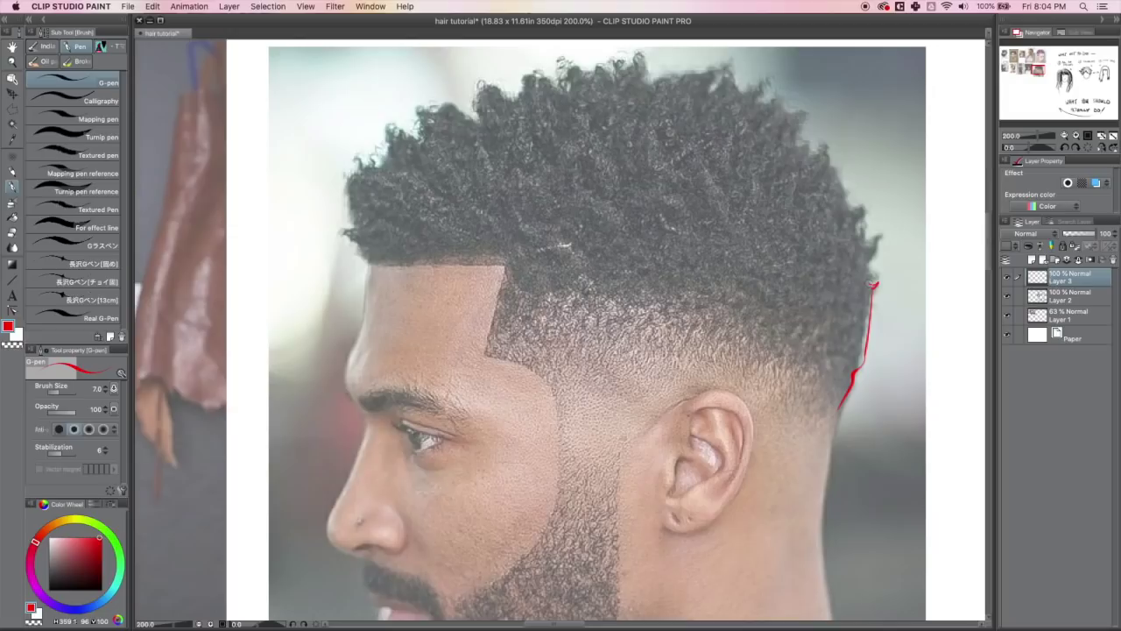
left_click_drag(870, 264, 880, 233)
mouse_move(352, 156)
left_mouse_down()
mouse_move(373, 160)
mouse_move(343, 183)
left_mouse_up()
mouse_move(347, 224)
left_mouse_down()
mouse_move(359, 251)
mouse_move(378, 257)
left_mouse_up()
left_click_drag(398, 185, 411, 191)
mouse_move(391, 154)
left_mouse_down()
mouse_move(383, 132)
mouse_move(412, 133)
left_mouse_up()
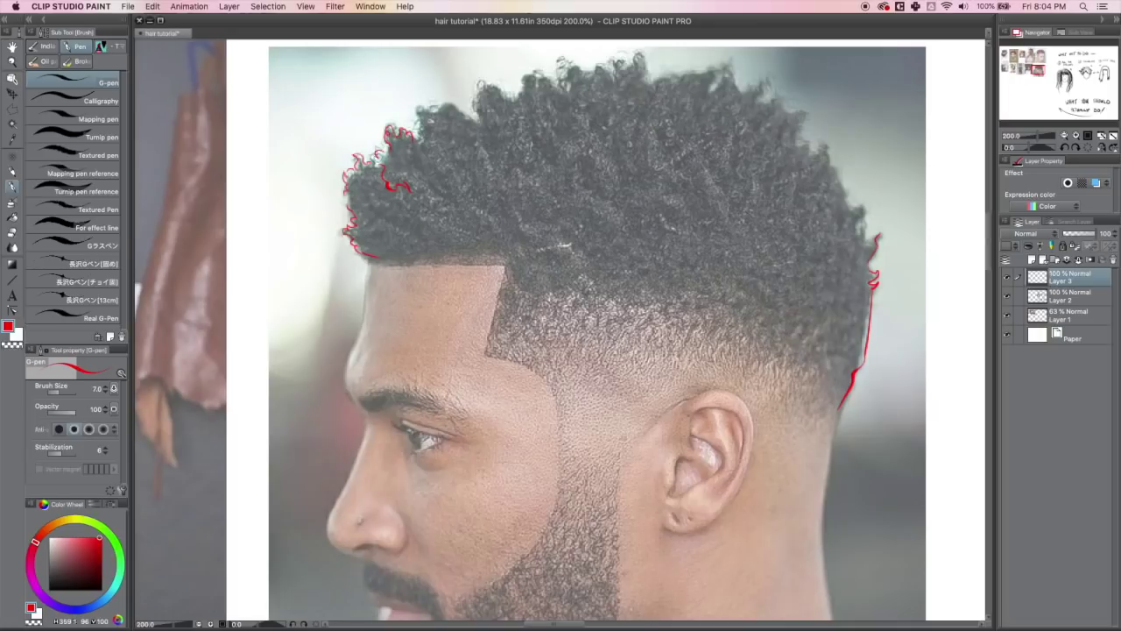
- Trace the straight front hairline of the curly fade and add curl clumps just above it
left_click_drag(377, 254, 404, 258)
mouse_move(417, 256)
left_mouse_down()
mouse_move(448, 249)
mouse_move(425, 226)
left_mouse_up()
left_click_drag(471, 204, 497, 215)
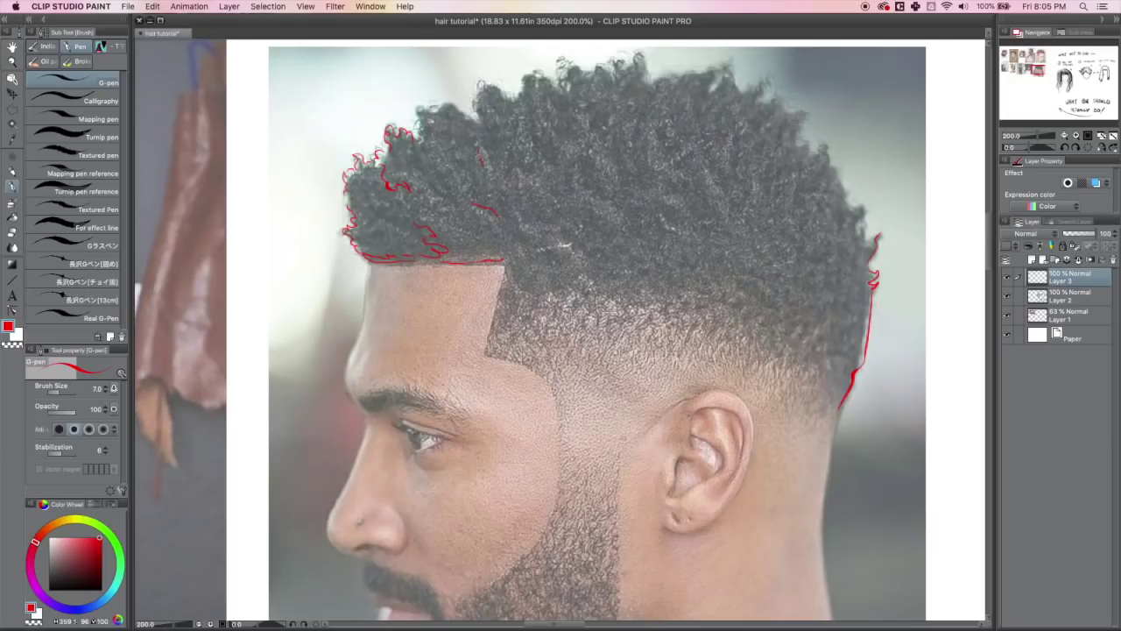
left_click_drag(418, 126, 425, 134)
left_click_drag(369, 199, 417, 224)
- Outline the curly top from the front to the back of the head and mark inner curl clumps
mouse_move(430, 110)
left_mouse_down()
mouse_move(483, 123)
mouse_move(476, 94)
mouse_move(486, 86)
mouse_move(512, 94)
mouse_move(582, 61)
mouse_move(600, 75)
mouse_move(650, 65)
mouse_move(658, 84)
mouse_move(728, 66)
mouse_move(775, 91)
left_mouse_up()
mouse_move(531, 109)
left_mouse_down()
mouse_move(541, 149)
mouse_move(551, 129)
mouse_move(548, 179)
left_mouse_up()
mouse_move(481, 136)
left_mouse_down()
mouse_move(491, 183)
mouse_move(469, 184)
left_mouse_up()
left_click_drag(422, 139, 469, 173)
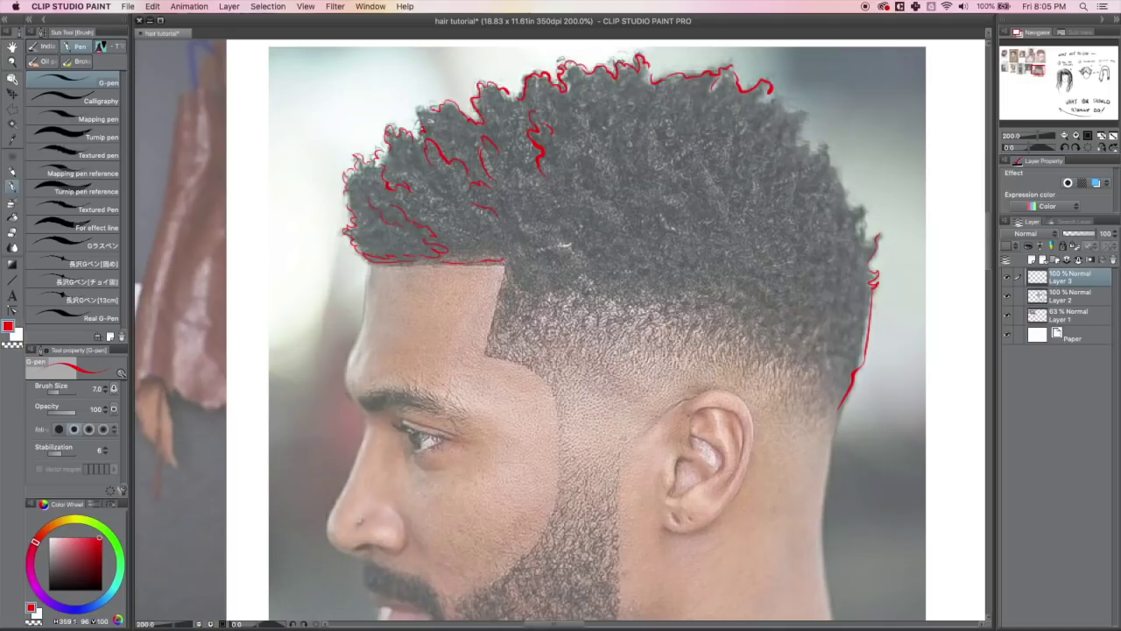
left_click_drag(589, 112, 557, 131)
mouse_move(638, 132)
left_mouse_down()
mouse_move(653, 109)
mouse_move(682, 140)
left_mouse_up()
mouse_move(770, 90)
left_mouse_down()
mouse_move(832, 161)
mouse_move(872, 233)
left_mouse_up()
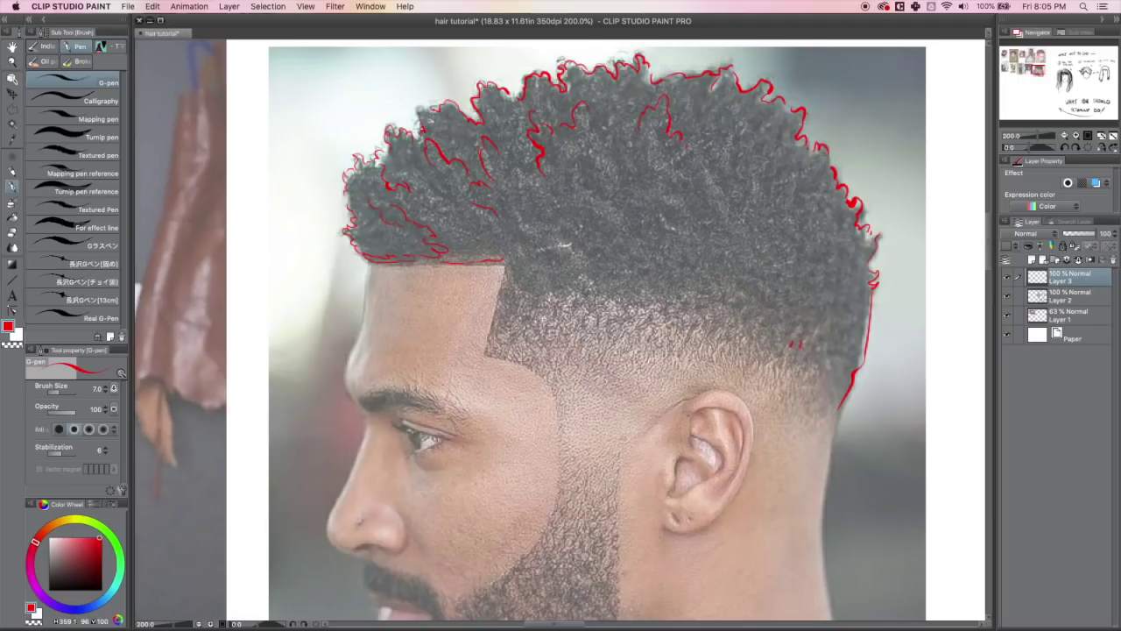
- Mark short curls above the nape of the curly fade and add inner curl clumps at the back, crown and front
left_click_drag(810, 337, 837, 371)
left_click_drag(826, 240, 811, 274)
mouse_move(683, 160)
left_mouse_down()
mouse_move(681, 187)
mouse_move(664, 203)
left_mouse_up()
mouse_move(505, 217)
left_mouse_down()
mouse_move(530, 253)
mouse_move(564, 252)
mouse_move(555, 261)
left_mouse_up()
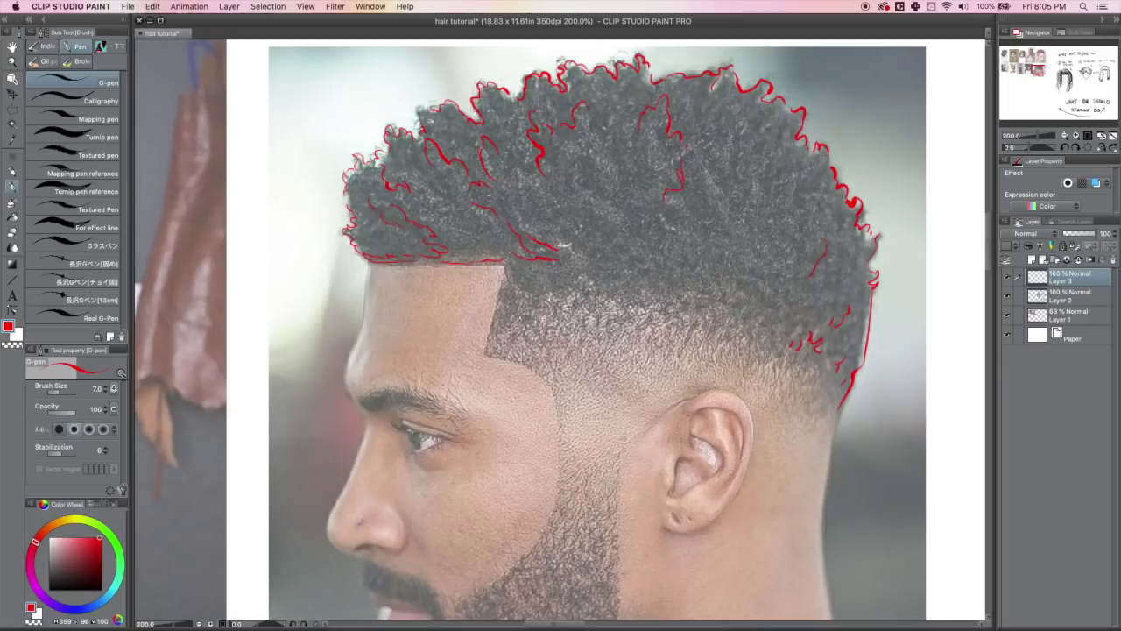
- Add wavy inner clump lines through the middle and back of the curly top, down to where the fade begins
mouse_move(574, 170)
left_mouse_down()
mouse_move(585, 199)
mouse_move(622, 230)
left_mouse_up()
mouse_move(732, 127)
left_mouse_down()
mouse_move(735, 186)
mouse_move(767, 238)
left_mouse_up()
mouse_move(772, 146)
left_mouse_down()
mouse_move(767, 183)
mouse_move(796, 249)
left_mouse_up()
left_click_drag(706, 235, 736, 265)
left_click_drag(683, 243, 698, 267)
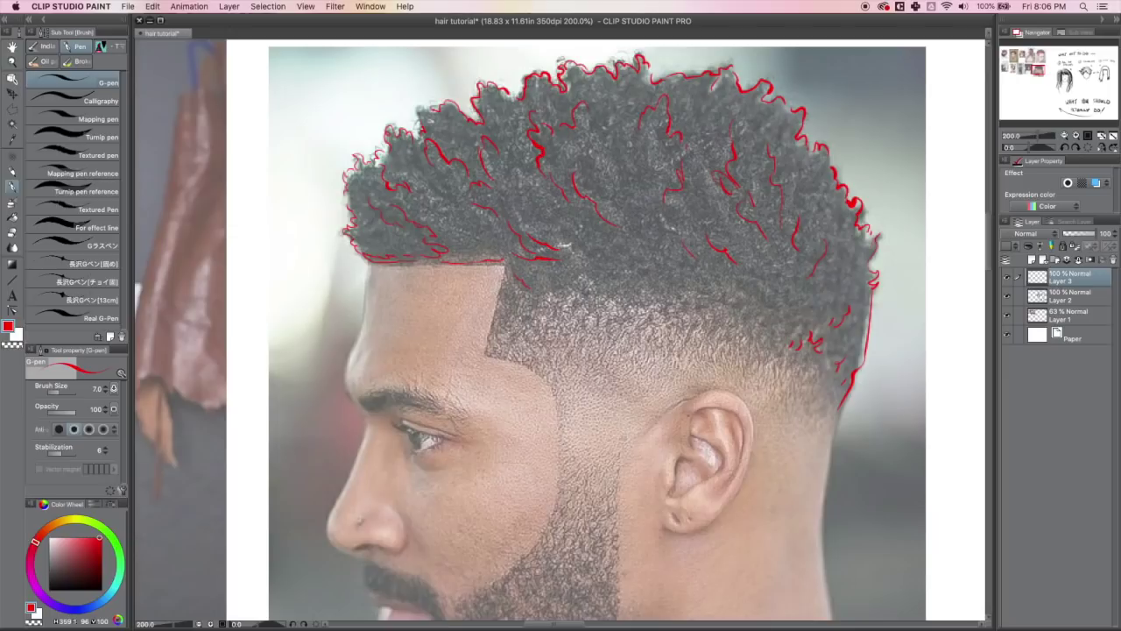
- Trace the curly fade's temple corner, sideburn edges and line above the ear, and add short marks in the faded area
mouse_move(506, 267)
left_mouse_down()
mouse_move(487, 341)
mouse_move(557, 426)
mouse_move(556, 470)
left_mouse_up()
left_click_drag(614, 493, 629, 438)
left_click_drag(631, 313, 643, 320)
left_click_drag(776, 405, 820, 441)
left_click(1064, 138)
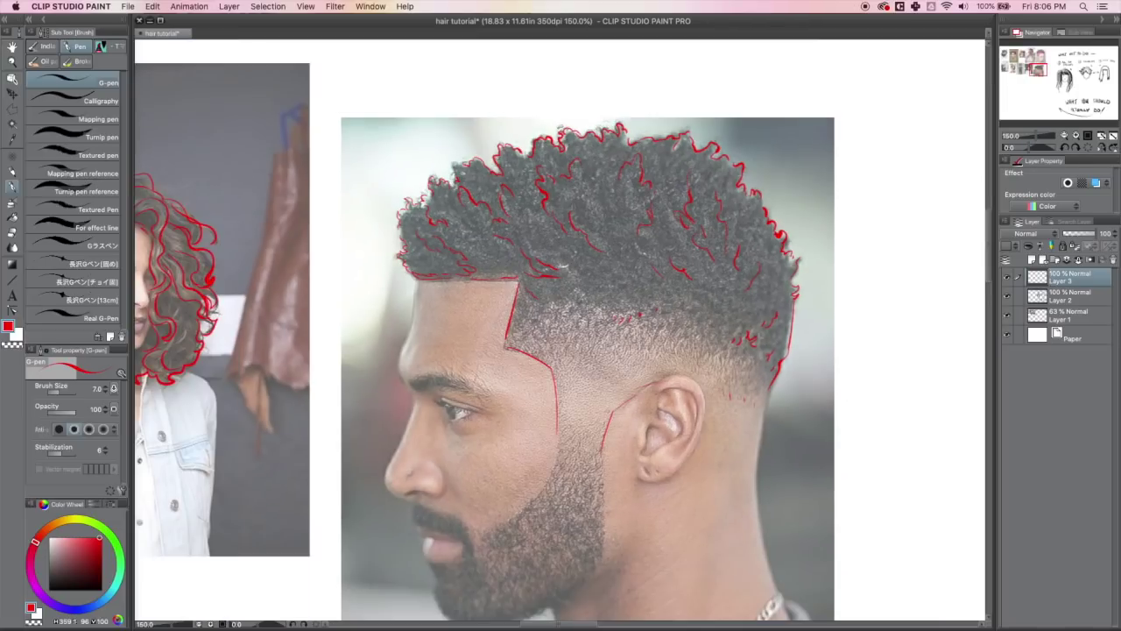
left_click_drag(597, 174, 611, 230)
- Start tracing the long-haired blonde woman's photo with the front section sweeping from the parting past her cheek
left_click(1064, 135)
left_click(1064, 135)
left_click_drag(1056, 92, 1010, 60)
left_click(1075, 135)
left_click(1075, 134)
left_click_drag(445, 170, 501, 270)
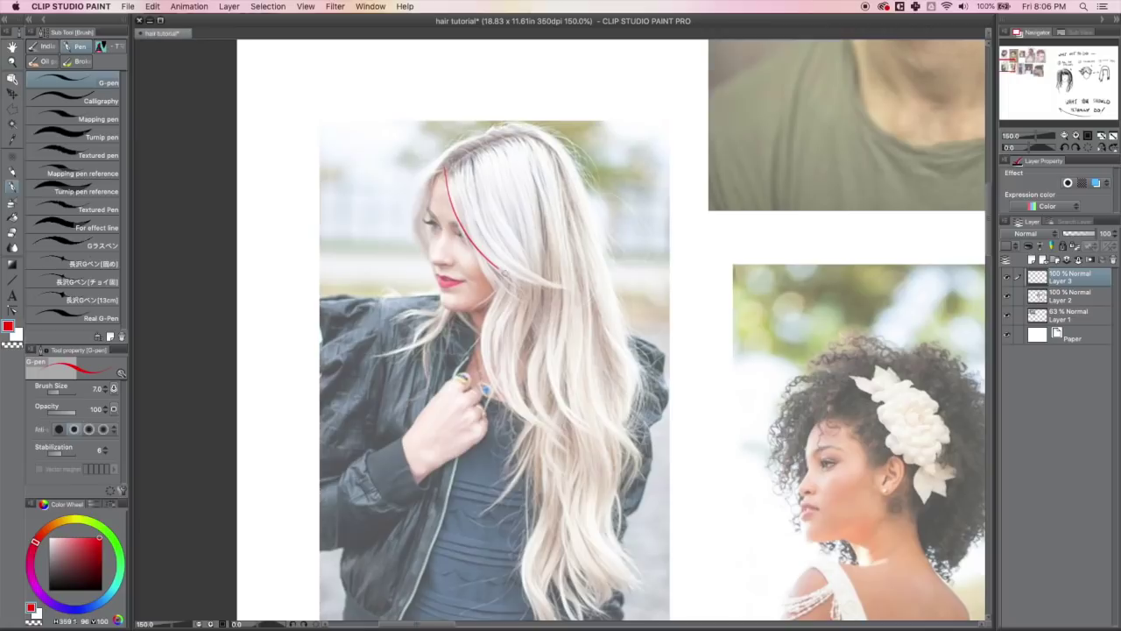
mouse_move(458, 214)
left_mouse_down()
mouse_move(523, 300)
mouse_move(531, 269)
left_mouse_up()
left_click_drag(480, 151, 527, 254)
- Trace the blonde woman's long wavy locks beside the neck and the flicked strands falling over her chest
mouse_move(535, 156)
left_mouse_down()
mouse_move(550, 283)
mouse_move(541, 238)
mouse_move(544, 270)
mouse_move(469, 309)
mouse_move(513, 408)
left_mouse_up()
left_click_drag(490, 300, 517, 408)
mouse_move(543, 282)
left_mouse_down()
mouse_move(523, 387)
mouse_move(562, 436)
left_mouse_up()
left_click_drag(543, 301, 548, 435)
mouse_move(544, 358)
left_mouse_down()
mouse_move(598, 427)
mouse_move(505, 464)
left_mouse_up()
left_click_drag(534, 428, 489, 508)
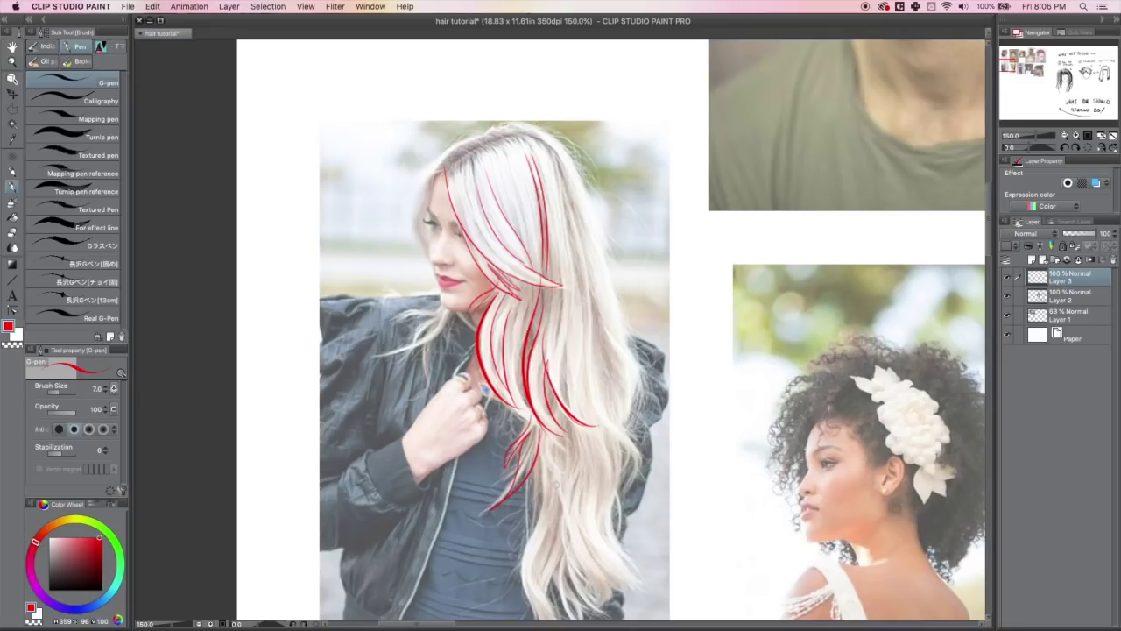
left_click_drag(537, 454, 569, 478)
- Outline the blonde hair's back edge and crown, adding inner flow lines and the section on the far side of her face
mouse_move(543, 128)
left_mouse_down()
mouse_move(629, 329)
mouse_move(643, 417)
left_mouse_up()
left_click_drag(581, 280, 645, 427)
mouse_move(597, 317)
left_mouse_down()
mouse_move(610, 423)
mouse_move(596, 385)
mouse_move(643, 480)
left_mouse_up()
left_click_drag(623, 476, 638, 493)
left_click_drag(588, 404, 632, 481)
left_click_drag(595, 318, 583, 417)
left_click_drag(559, 167, 592, 310)
mouse_move(472, 150)
left_mouse_down()
mouse_move(528, 133)
mouse_move(527, 161)
mouse_move(548, 174)
left_mouse_up()
mouse_move(506, 119)
left_mouse_down()
mouse_move(457, 143)
mouse_move(411, 198)
mouse_move(427, 263)
left_mouse_up()
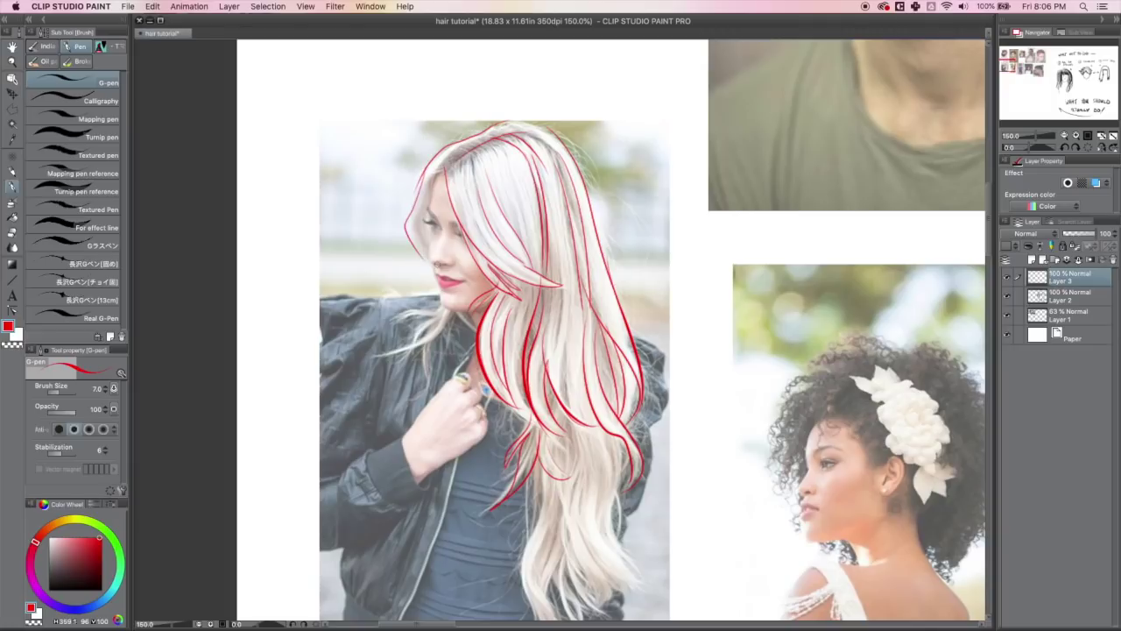
mouse_move(445, 169)
left_mouse_down()
mouse_move(413, 224)
mouse_move(426, 197)
mouse_move(424, 243)
left_mouse_up()
- Trace the lower front edge of the blonde hair and the overlapping pointed strands at its tips
left_click_drag(1009, 65, 1011, 67)
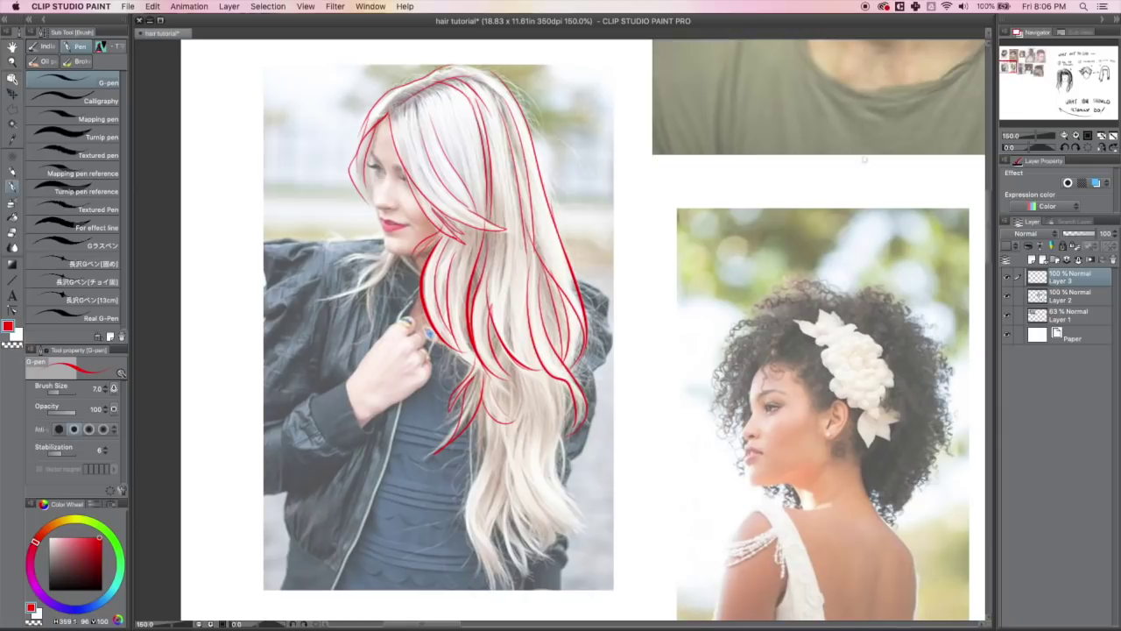
left_click_drag(484, 403, 480, 470)
left_click_drag(484, 565, 491, 587)
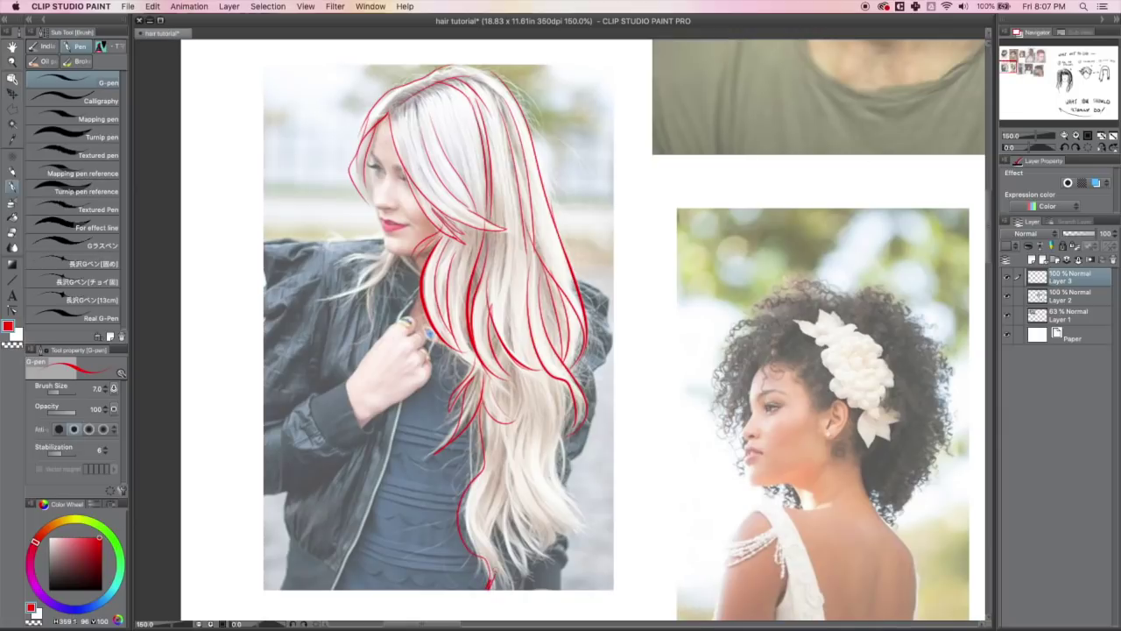
mouse_move(497, 513)
left_mouse_down()
mouse_move(504, 592)
mouse_move(521, 563)
mouse_move(515, 545)
mouse_move(526, 573)
mouse_move(520, 532)
left_mouse_up()
left_click_drag(516, 525, 552, 555)
left_click_drag(538, 513, 554, 554)
left_click_drag(506, 404, 524, 475)
left_click_drag(515, 424, 543, 519)
mouse_move(506, 478)
left_mouse_down()
mouse_move(527, 529)
mouse_move(573, 545)
left_mouse_up()
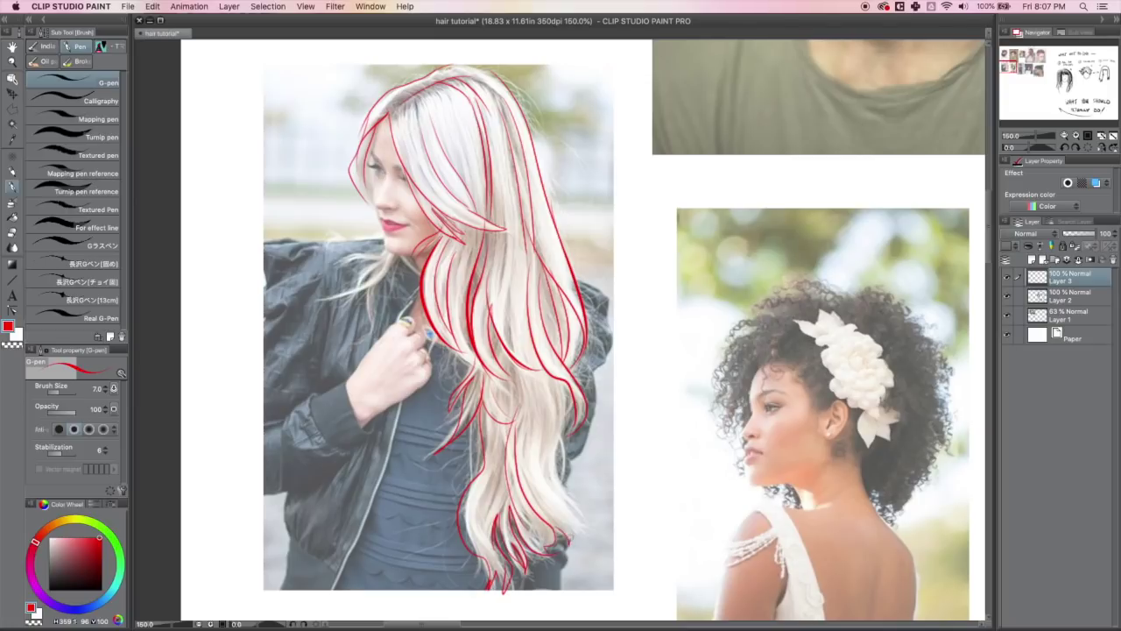
- Finish the blonde hair's lower back edge and fill its lower half with curved lock lines
left_click_drag(548, 376, 558, 495)
left_click_drag(553, 448, 578, 533)
left_click_drag(517, 362, 539, 461)
mouse_move(531, 373)
left_mouse_down()
mouse_move(532, 457)
mouse_move(540, 389)
mouse_move(551, 489)
left_mouse_up()
left_click_drag(524, 390, 550, 513)
left_click_drag(504, 444, 478, 555)
left_click_drag(503, 466, 475, 558)
left_click_drag(499, 384, 527, 401)
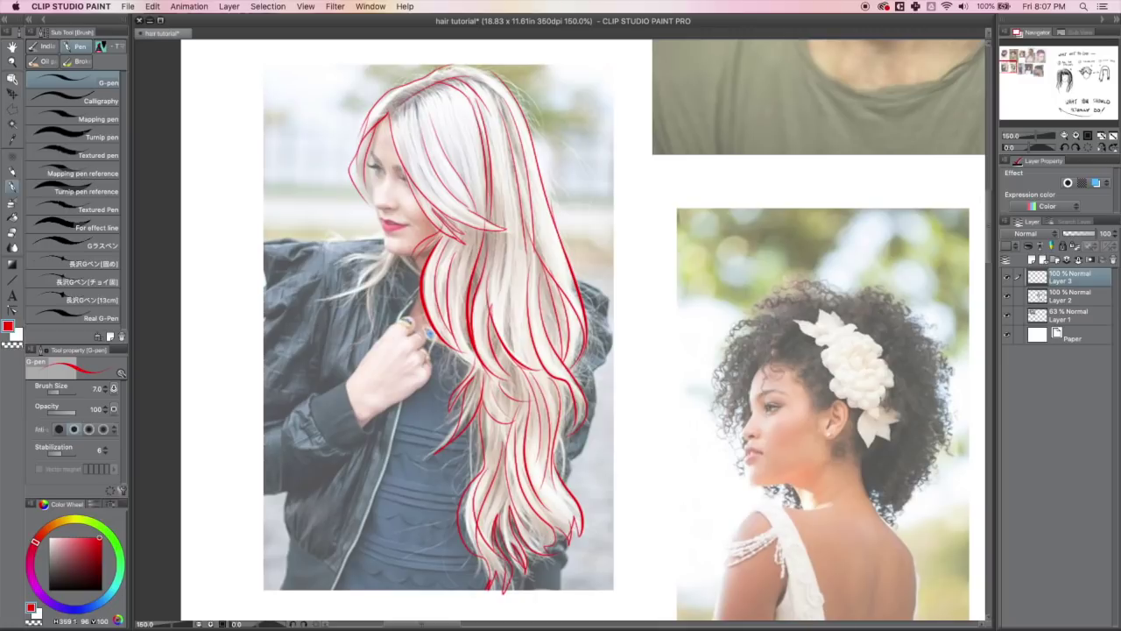
- Start tracing the photo of the woman with the white flower, marking temple strands, forehead curls and a first outer curl
left_click_drag(1008, 66, 1013, 69)
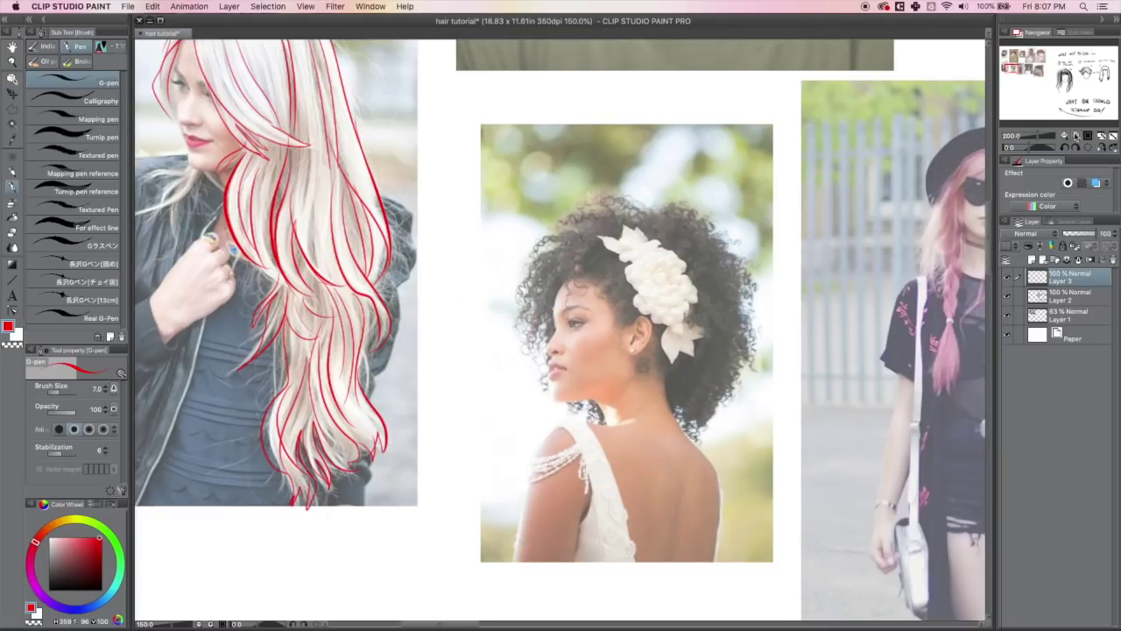
left_click(1076, 135)
left_click_drag(550, 202, 523, 225)
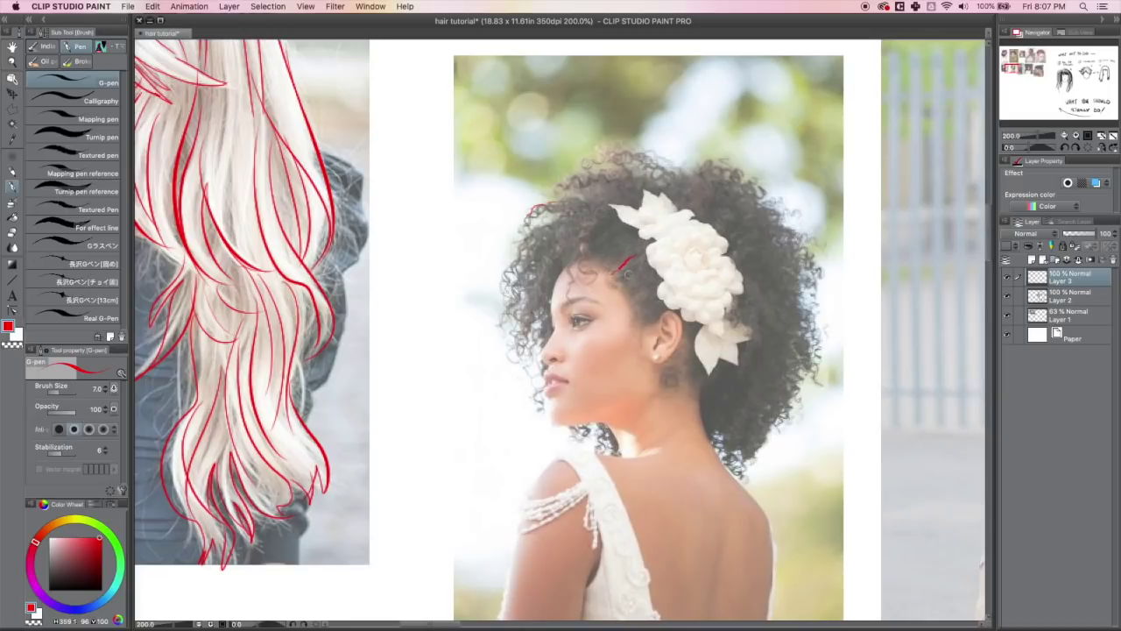
left_click_drag(640, 270, 628, 287)
left_click_drag(662, 278, 640, 292)
left_click_drag(623, 232, 601, 244)
mouse_move(583, 251)
left_mouse_down()
mouse_move(598, 274)
mouse_move(586, 263)
left_mouse_up()
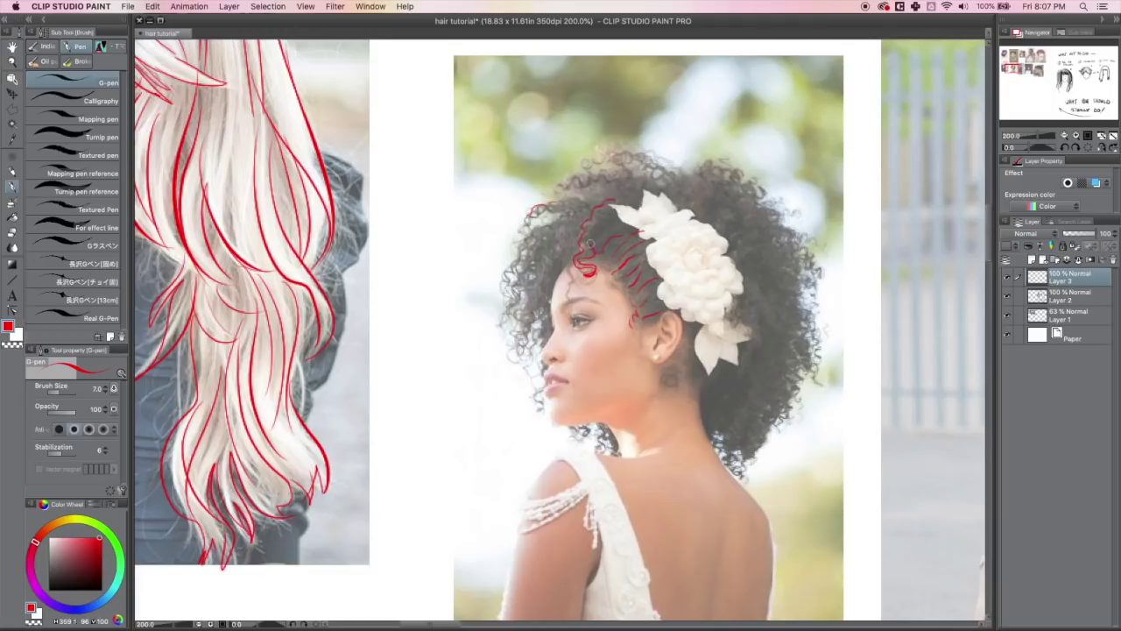
- Outline the flower-adorned curly hair from the front over the crown to the back with small loops and inner curls
mouse_move(592, 232)
left_mouse_down()
mouse_move(603, 214)
mouse_move(566, 194)
mouse_move(583, 190)
mouse_move(549, 195)
mouse_move(618, 167)
left_mouse_up()
mouse_move(530, 216)
left_mouse_down()
mouse_move(514, 226)
mouse_move(550, 206)
mouse_move(513, 260)
left_mouse_up()
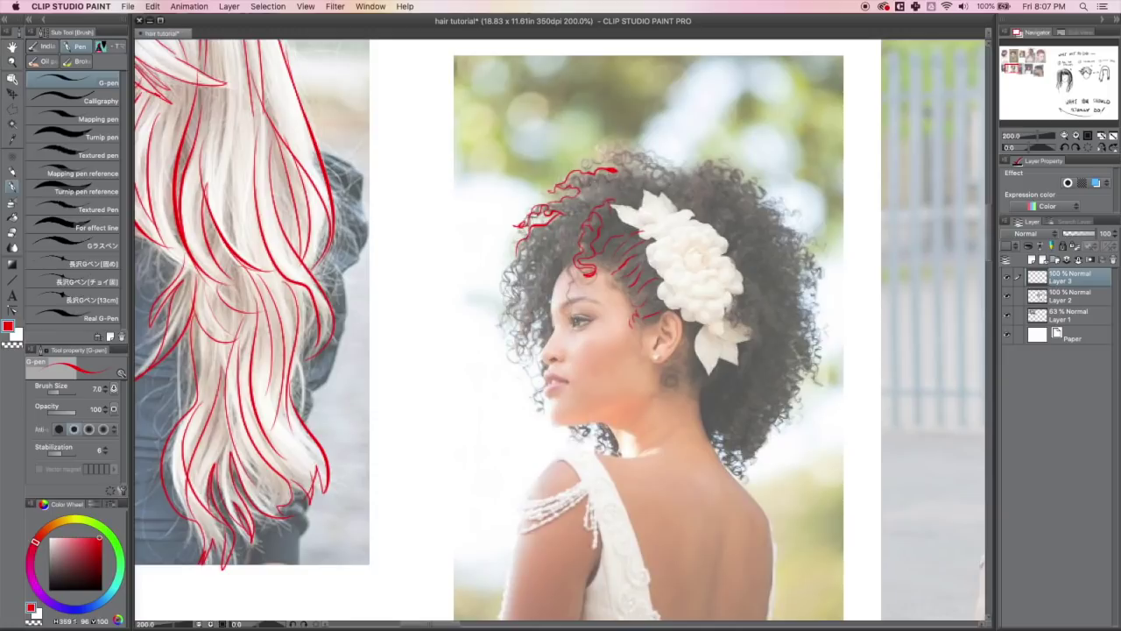
mouse_move(596, 181)
left_mouse_down()
mouse_move(638, 182)
mouse_move(642, 158)
mouse_move(610, 147)
mouse_move(580, 167)
mouse_move(623, 153)
mouse_move(657, 172)
mouse_move(627, 168)
mouse_move(725, 161)
mouse_move(776, 215)
mouse_move(795, 217)
mouse_move(811, 266)
mouse_move(797, 247)
left_mouse_up()
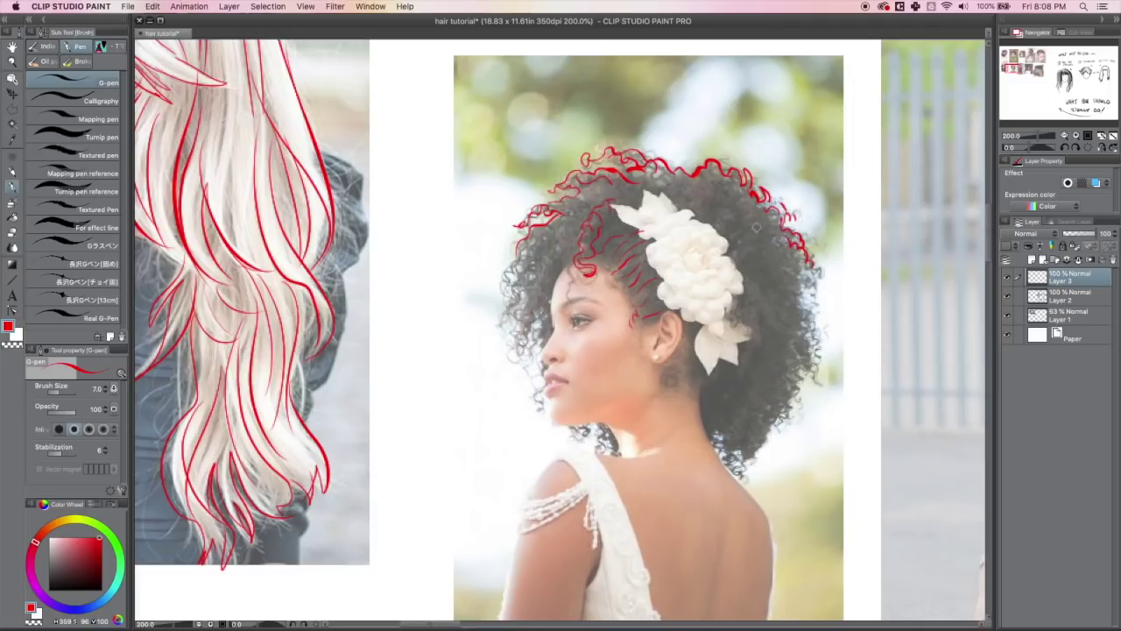
left_click_drag(657, 170, 668, 187)
mouse_move(517, 252)
left_mouse_down()
mouse_move(501, 289)
mouse_move(529, 242)
left_mouse_up()
left_click_drag(797, 259, 814, 291)
left_click_drag(714, 226, 749, 200)
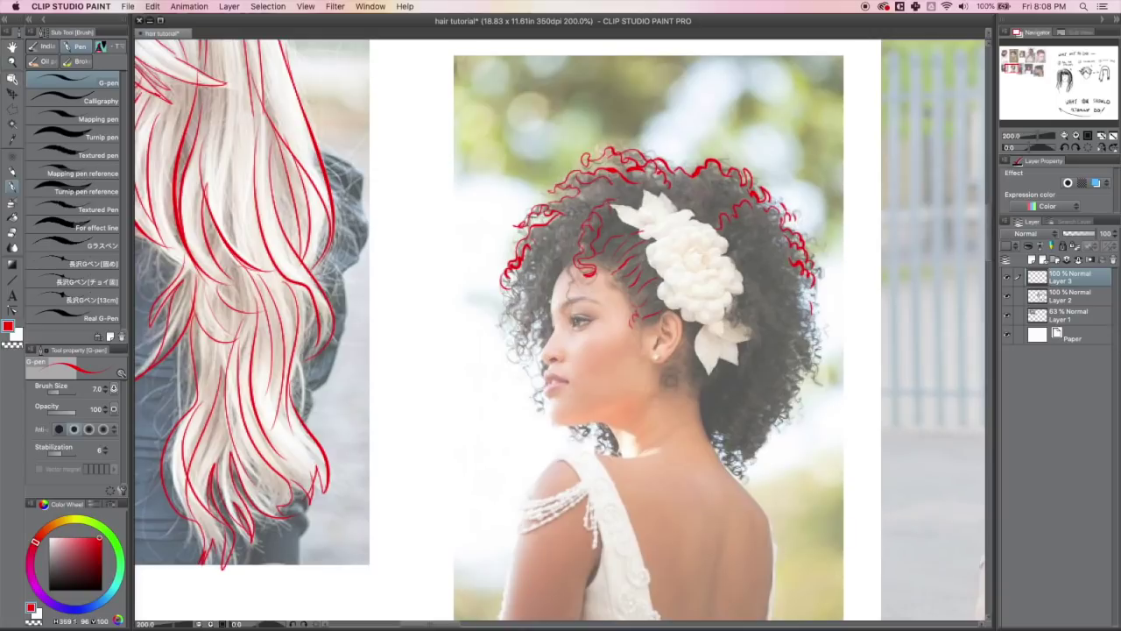
- Trace the curls in front of her face, below the chin, around the ear, at the nape and along the back
mouse_move(517, 263)
left_mouse_down()
mouse_move(512, 315)
mouse_move(529, 275)
mouse_move(524, 355)
mouse_move(538, 338)
mouse_move(529, 372)
left_mouse_up()
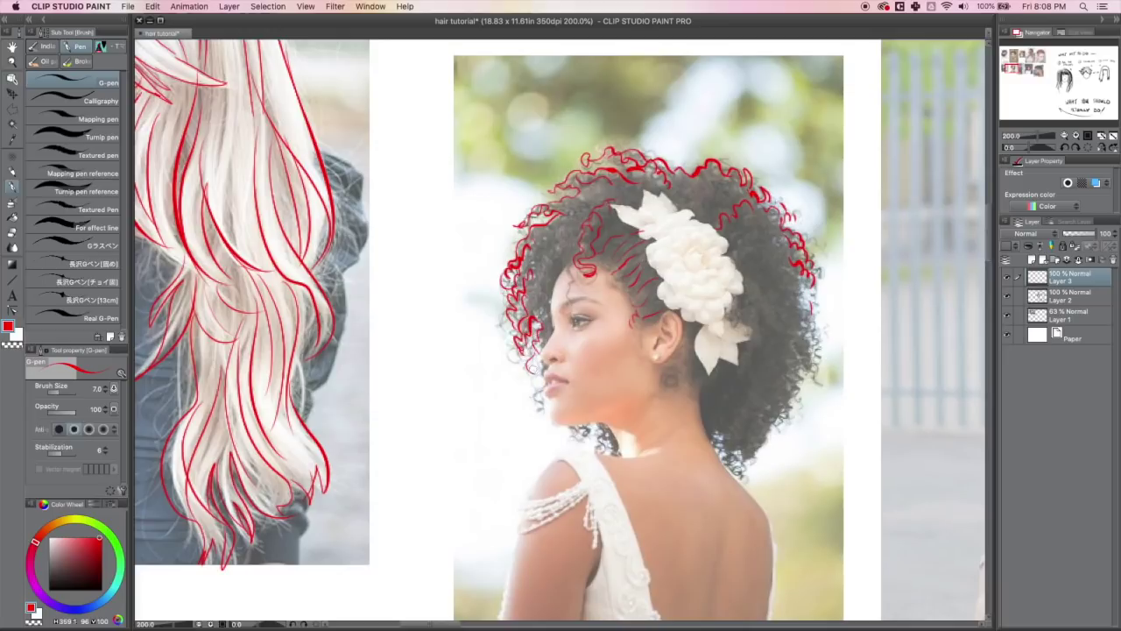
left_click_drag(577, 424, 592, 441)
left_click_drag(671, 352, 671, 392)
left_click_drag(699, 364, 688, 384)
left_click_drag(723, 431, 718, 448)
mouse_move(799, 278)
left_mouse_down()
mouse_move(817, 342)
mouse_move(795, 394)
mouse_move(811, 390)
left_mouse_up()
mouse_move(750, 281)
left_mouse_down()
mouse_move(785, 344)
mouse_move(780, 373)
left_mouse_up()
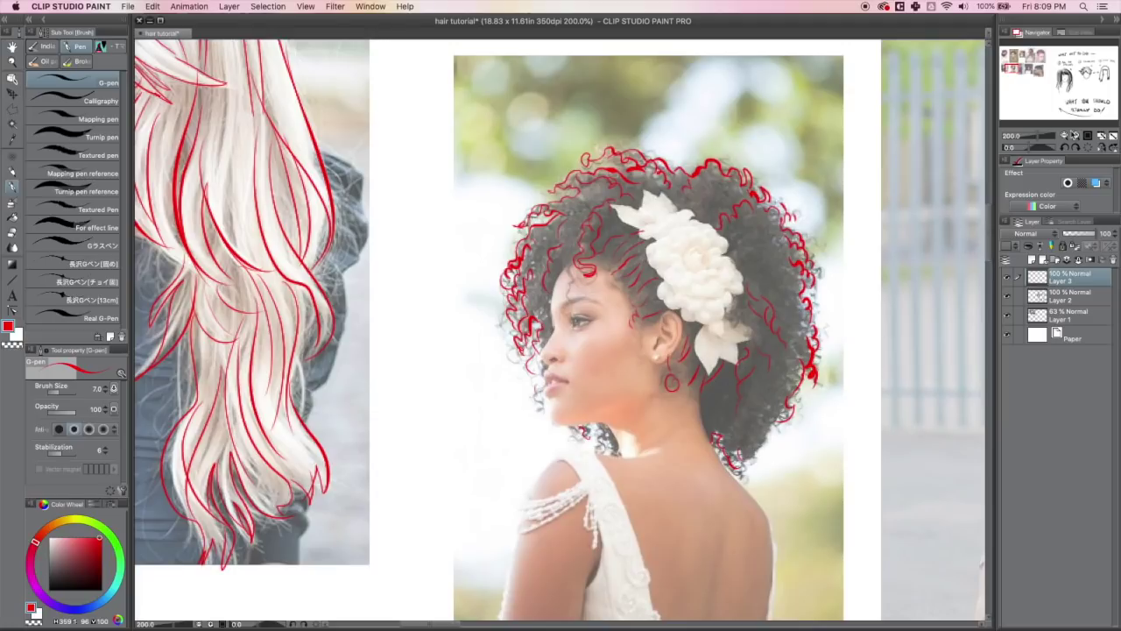
- Start outlining the first segments of the pink-haired woman's braid on the shoulder without the bag strap
left_click(1064, 135)
left_click(1064, 135)
left_click(1071, 89)
mouse_move(1070, 87)
left_mouse_down()
mouse_move(1072, 75)
mouse_move(1018, 70)
left_mouse_up()
left_click(1076, 135)
left_click(1075, 135)
left_click(1075, 136)
left_click(1076, 136)
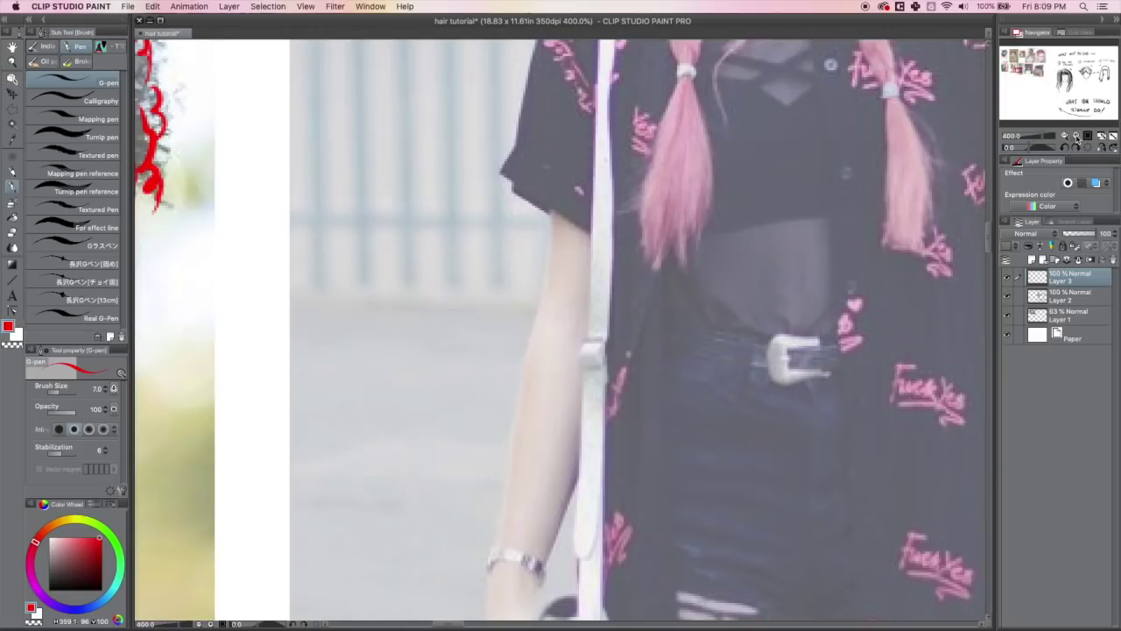
left_click(1015, 72)
left_click_drag(1015, 73, 1018, 70)
left_click_drag(644, 216, 655, 302)
mouse_move(646, 249)
left_mouse_down()
mouse_move(653, 280)
mouse_move(618, 285)
left_mouse_up()
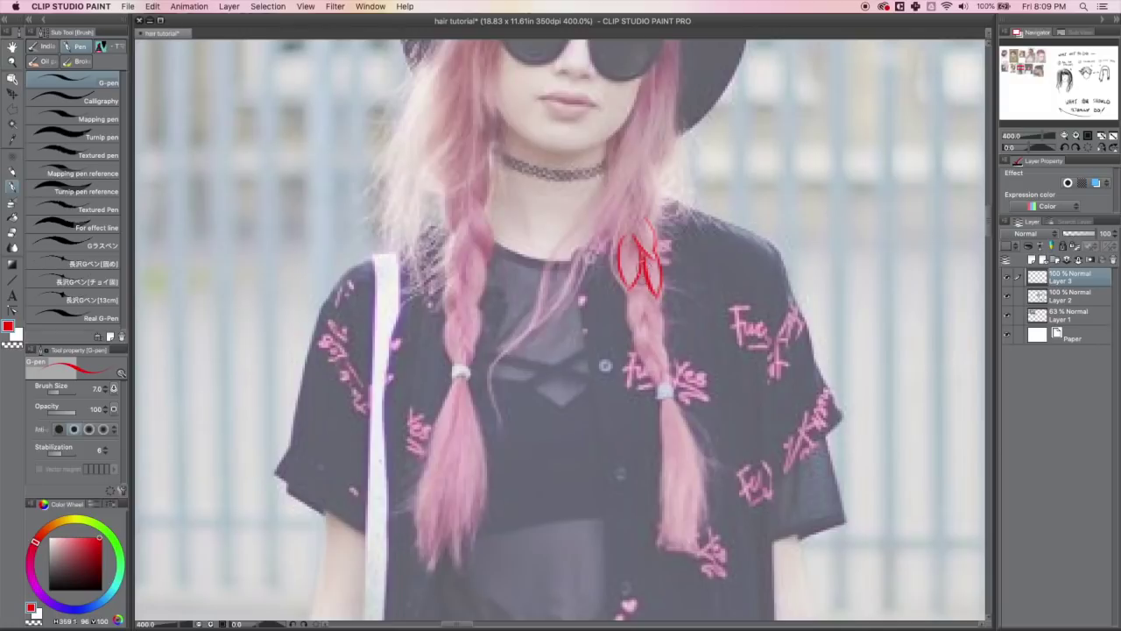
- Undo the misplaced braid strokes and redraw that braid as interlocking teardrop segments down to the hair tie
key("super+z")
key("super+z")
mouse_move(625, 236)
left_mouse_down()
mouse_move(615, 253)
mouse_move(622, 277)
left_mouse_up()
key("super+z")
key("super+z")
left_click_drag(642, 236, 657, 276)
mouse_move(630, 239)
left_mouse_down()
mouse_move(636, 291)
mouse_move(655, 303)
mouse_move(624, 333)
left_mouse_up()
mouse_move(648, 278)
left_mouse_down()
mouse_move(632, 346)
mouse_move(665, 347)
mouse_move(638, 366)
mouse_move(665, 380)
left_mouse_up()
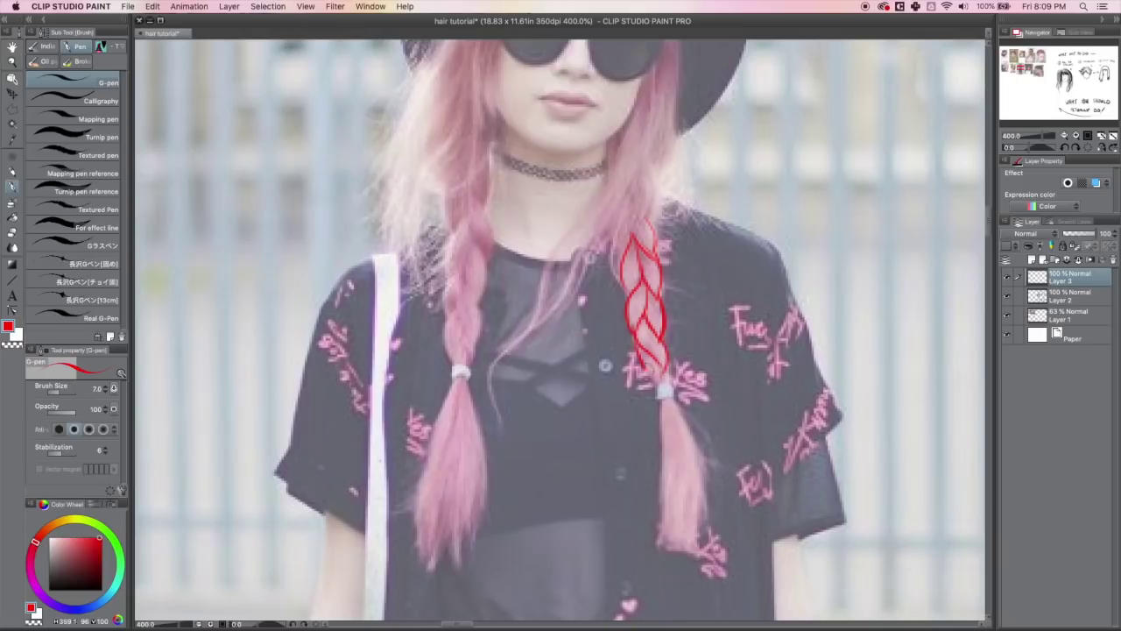
- Trace the braid beside the white bag strap down to its hair tie and add the loose hair leading into both braids
mouse_move(473, 186)
left_mouse_down()
mouse_move(494, 256)
mouse_move(473, 248)
left_mouse_up()
mouse_move(466, 211)
left_mouse_down()
mouse_move(447, 247)
mouse_move(457, 289)
left_mouse_up()
left_click_drag(485, 250, 457, 340)
left_click_drag(481, 296, 462, 349)
left_click_drag(443, 312, 455, 359)
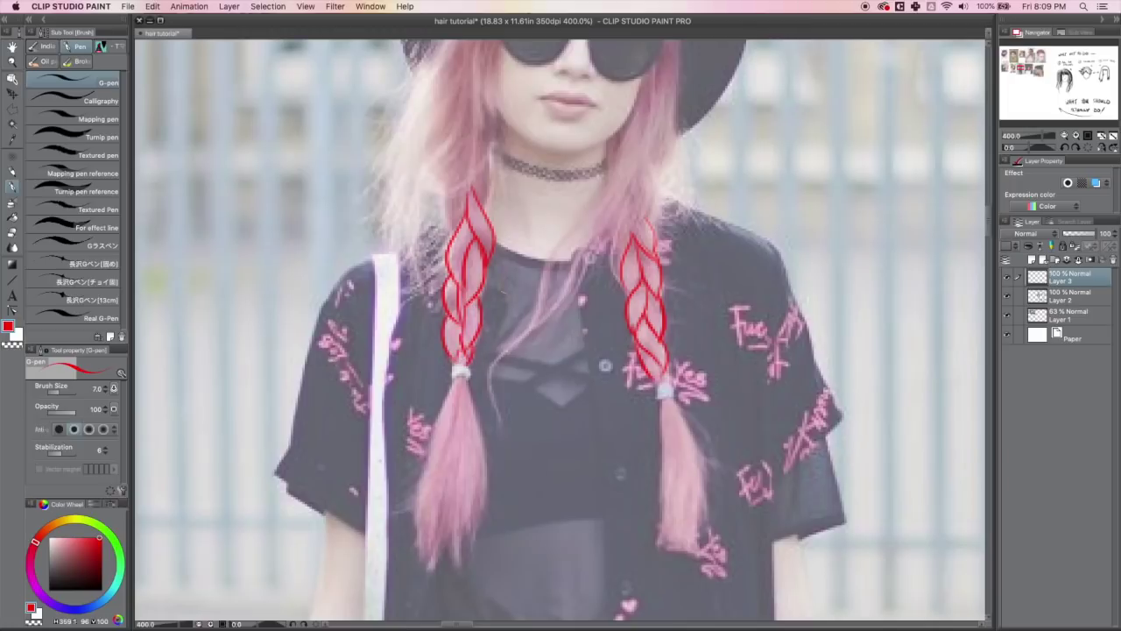
mouse_move(448, 230)
left_mouse_down()
mouse_move(445, 164)
mouse_move(482, 214)
left_mouse_up()
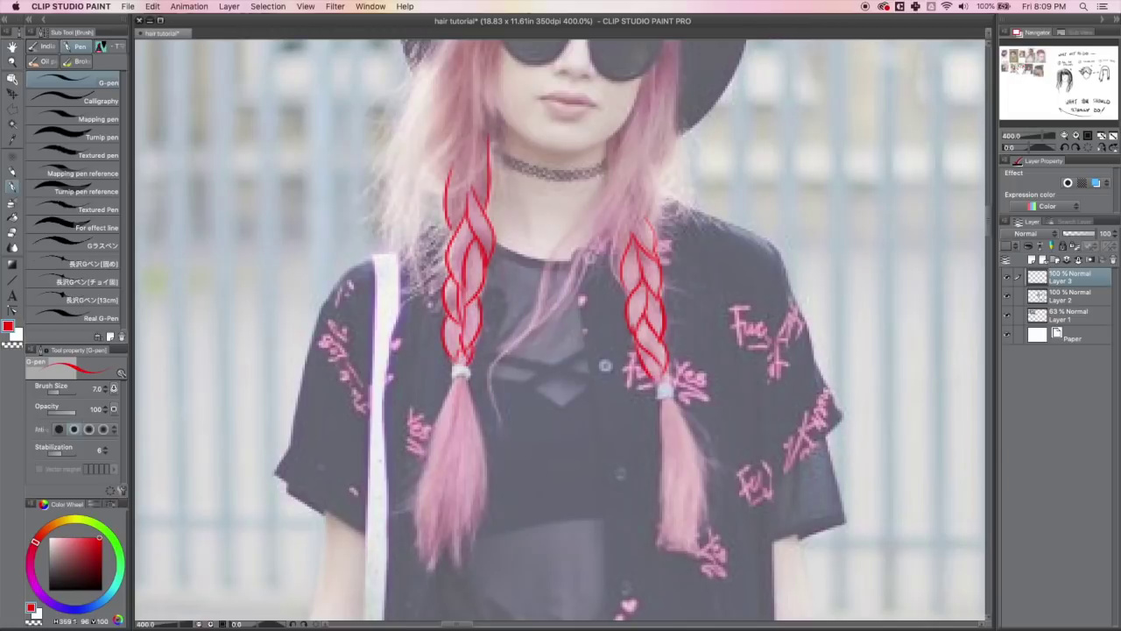
mouse_move(651, 229)
left_mouse_down()
mouse_move(650, 172)
mouse_move(624, 213)
mouse_move(615, 271)
left_mouse_up()
- Handwrite the heading "STYLIZING YOUR HAIR" in black with the G-pen at size 20 in the blank area below the photos
left_click(1065, 135)
left_click(1065, 136)
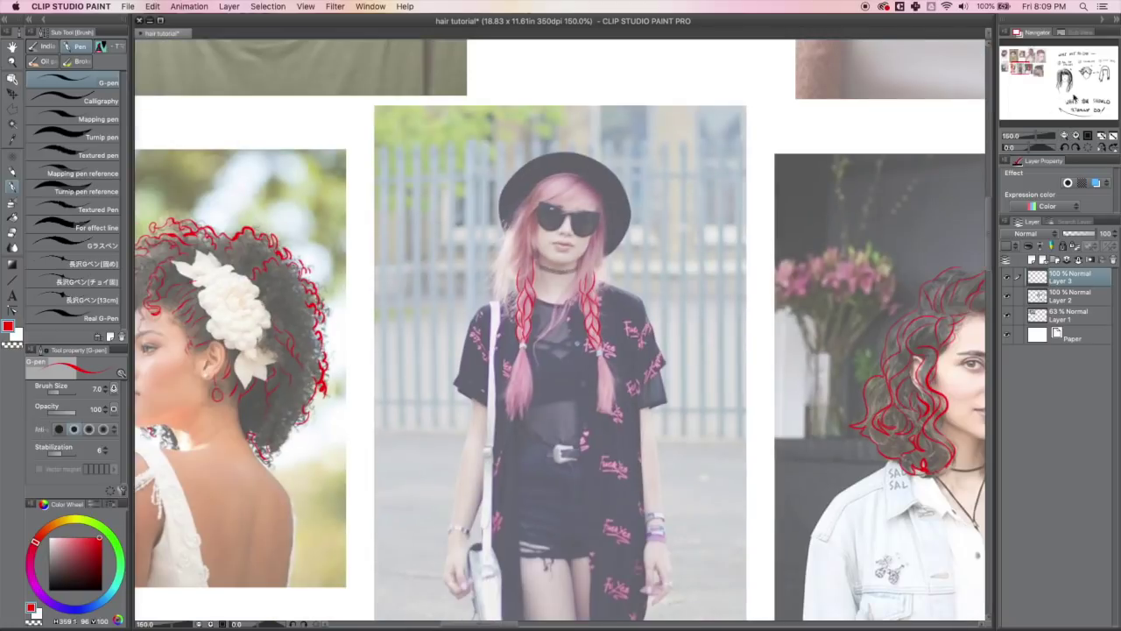
left_click(1065, 136)
left_click(1065, 135)
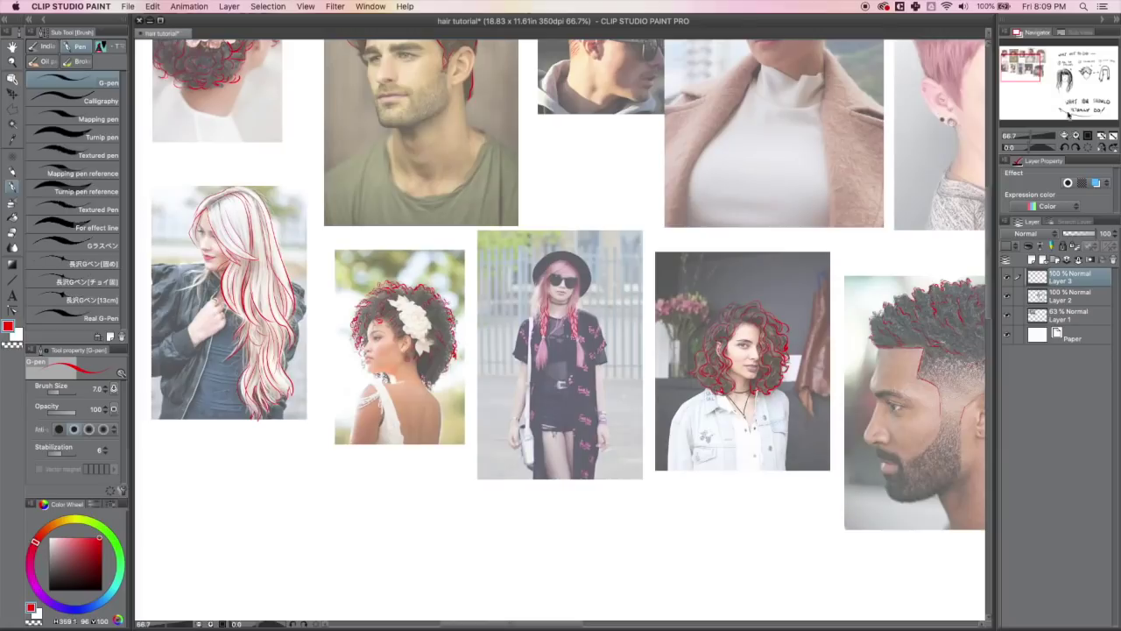
left_click(1018, 87)
left_click_drag(461, 208, 440, 235)
mouse_move(468, 211)
left_mouse_down()
mouse_move(484, 210)
mouse_move(478, 234)
left_mouse_up()
left_click_drag(499, 211, 498, 233)
key("e")
mouse_move(510, 211)
left_mouse_down()
mouse_move(523, 232)
mouse_move(442, 225)
mouse_move(385, 254)
left_mouse_up()
key("p")
mouse_move(410, 228)
left_mouse_down()
mouse_move(424, 253)
mouse_move(448, 249)
left_mouse_up()
mouse_move(462, 222)
left_mouse_down()
mouse_move(471, 247)
mouse_move(541, 215)
left_mouse_up()
left_click_drag(567, 214, 553, 230)
left_click_drag(611, 204, 623, 227)
left_click_drag(640, 201, 685, 225)
left_click_drag(734, 198, 751, 233)
left_click_drag(790, 210, 828, 245)
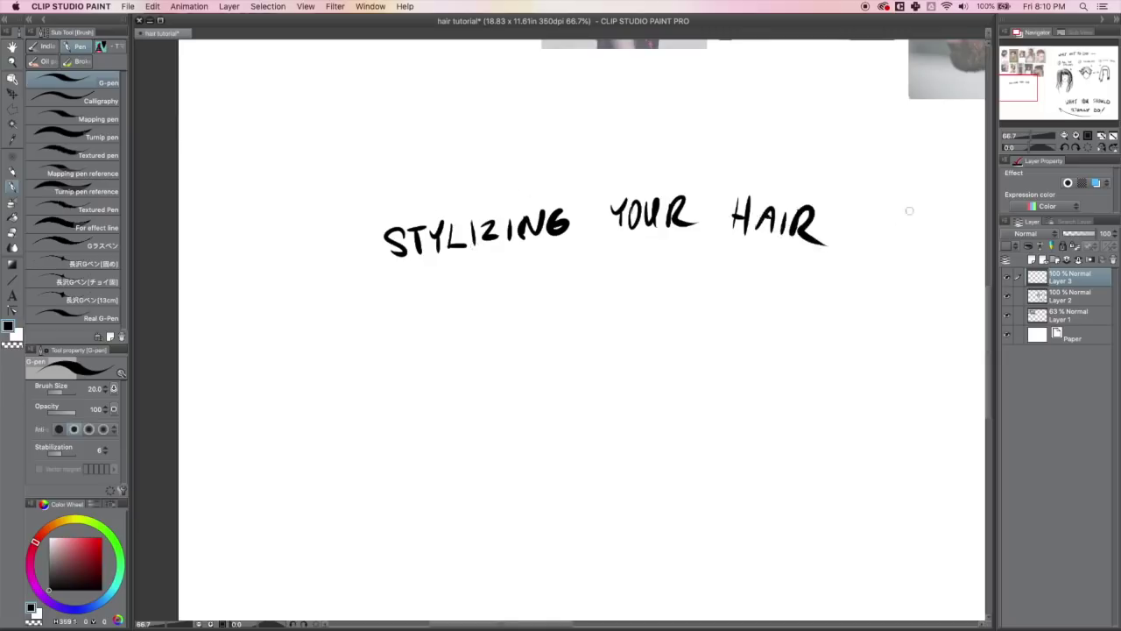
- Write a circled 1 followed by "LOCKS → SHAPES" below the heading
left_click_drag(908, 210, 895, 184)
left_click_drag(297, 315, 298, 332)
left_click_drag(294, 308, 347, 330)
left_click_drag(359, 314, 357, 315)
mouse_move(375, 314)
left_mouse_down()
mouse_move(375, 329)
mouse_move(392, 329)
left_mouse_up()
mouse_move(404, 311)
left_mouse_down()
mouse_move(395, 329)
mouse_move(496, 321)
left_mouse_up()
left_click_drag(508, 305, 508, 320)
left_click_drag(497, 313, 524, 320)
left_click_drag(515, 315, 529, 321)
left_click_drag(529, 306, 553, 323)
left_click_drag(544, 313, 558, 324)
- Sketch a three-quarter head below the note with a side-swept front lock and a wavy lock beside the face
mouse_move(406, 387)
left_mouse_down()
mouse_move(392, 447)
mouse_move(401, 474)
mouse_move(448, 472)
mouse_move(456, 404)
left_mouse_up()
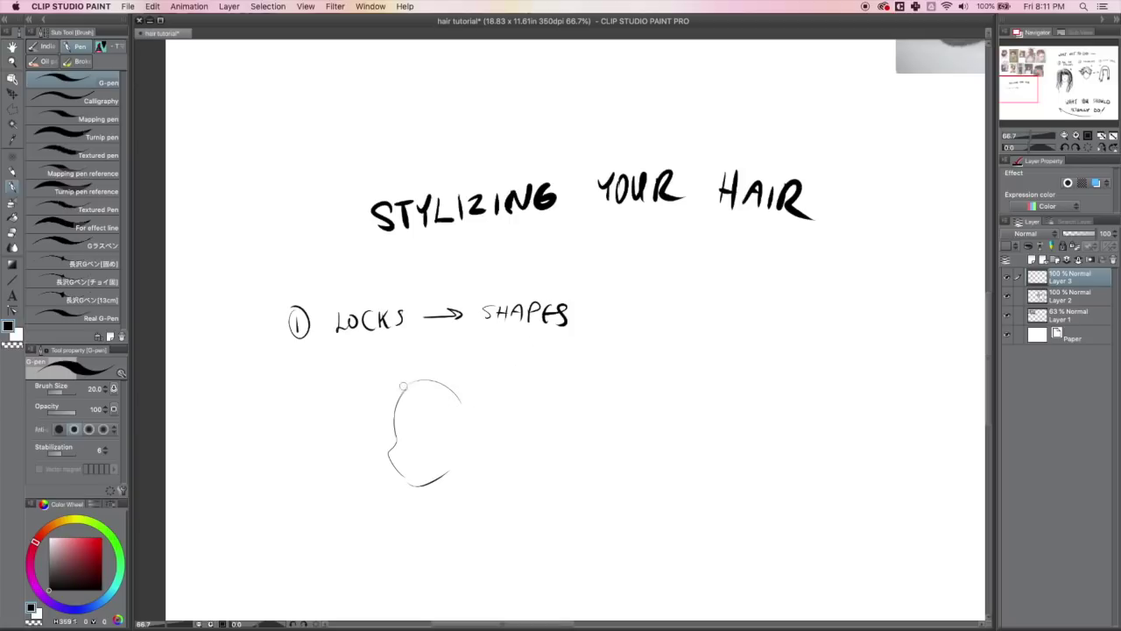
left_click_drag(411, 389, 447, 432)
mouse_move(420, 380)
left_mouse_down()
mouse_move(447, 428)
mouse_move(433, 480)
mouse_move(445, 490)
left_mouse_up()
left_click_drag(454, 441, 448, 483)
mouse_move(409, 380)
left_mouse_down()
mouse_move(349, 493)
mouse_move(372, 526)
mouse_move(393, 522)
left_mouse_up()
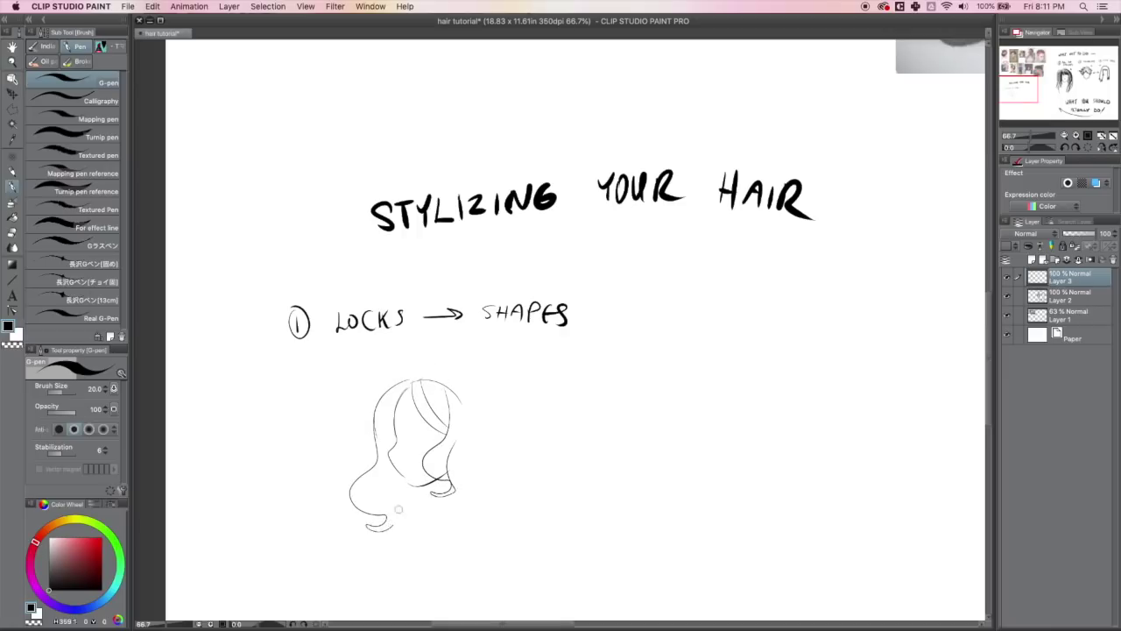
- Fill out the sketched head's hair with long, separate wavy locks curling at the ends on both sides
left_click_drag(410, 376, 478, 447)
left_click_drag(453, 374, 493, 473)
left_click_drag(446, 393, 479, 484)
mouse_move(473, 426)
left_mouse_down()
mouse_move(496, 514)
mouse_move(455, 537)
left_mouse_up()
mouse_move(456, 497)
left_mouse_down()
mouse_move(459, 541)
mouse_move(442, 560)
left_mouse_up()
mouse_move(484, 407)
left_mouse_down()
mouse_move(530, 517)
mouse_move(504, 550)
left_mouse_up()
left_click_drag(404, 386, 362, 506)
mouse_move(395, 471)
left_mouse_down()
mouse_move(403, 530)
mouse_move(385, 560)
mouse_move(399, 566)
left_mouse_up()
left_click_drag(440, 373, 399, 399)
- Draw an arrow pointing away from the wavy-haired head and outline a second three-quarter head beyond it
left_click_drag(520, 401, 550, 400)
left_click_drag(543, 394, 543, 405)
mouse_move(614, 371)
left_mouse_down()
mouse_move(585, 462)
mouse_move(596, 478)
mouse_move(642, 471)
left_mouse_up()
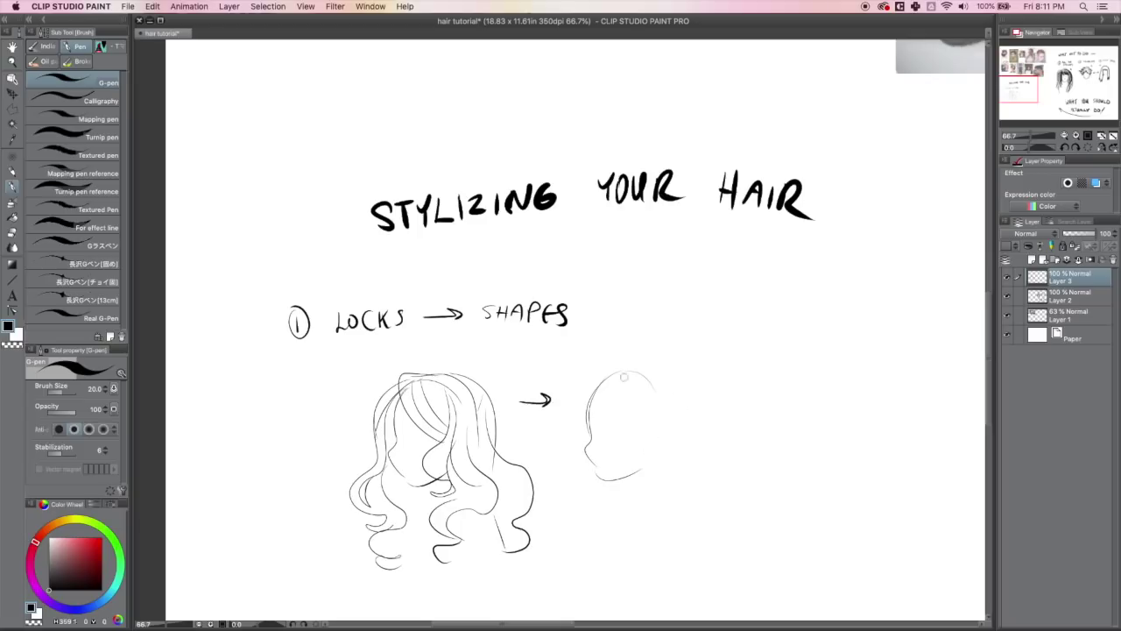
- Draw the second head's hair as simplified bold shapes with a swept front lock and full rounded sides ending in small flicks
left_click_drag(597, 384, 634, 438)
mouse_move(642, 380)
left_mouse_down()
mouse_move(618, 448)
mouse_move(648, 484)
left_mouse_up()
mouse_move(632, 367)
left_mouse_down()
mouse_move(694, 421)
mouse_move(732, 480)
mouse_move(706, 514)
mouse_move(672, 507)
left_mouse_up()
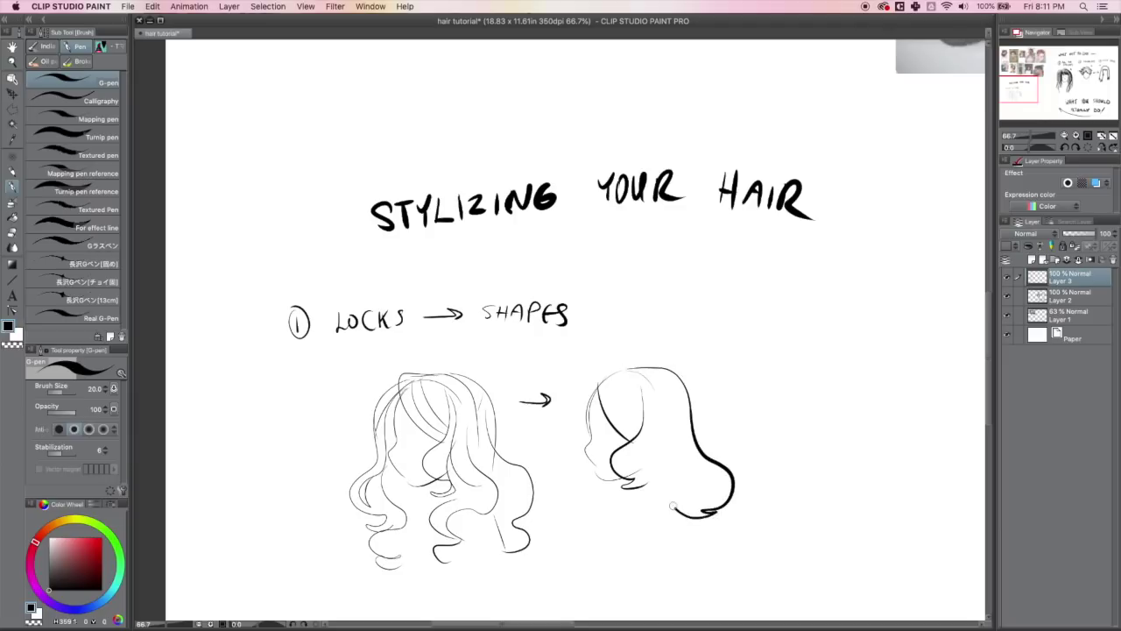
mouse_move(632, 365)
left_mouse_down()
mouse_move(596, 371)
mouse_move(561, 464)
mouse_move(580, 518)
mouse_move(599, 518)
left_mouse_up()
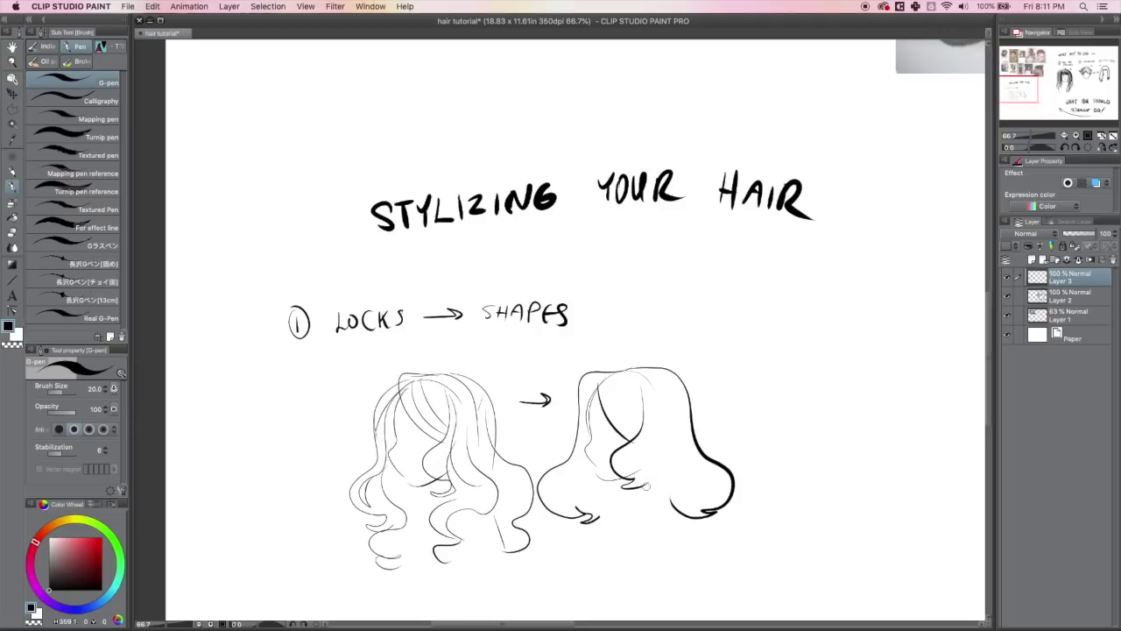
left_click_drag(649, 492, 674, 506)
left_click_drag(596, 376, 613, 425)
- Lasso the two long-haired heads with the arrow between them, move them towards the page's left edge, and deselect
left_click_drag(1012, 86, 1006, 91)
key("m")
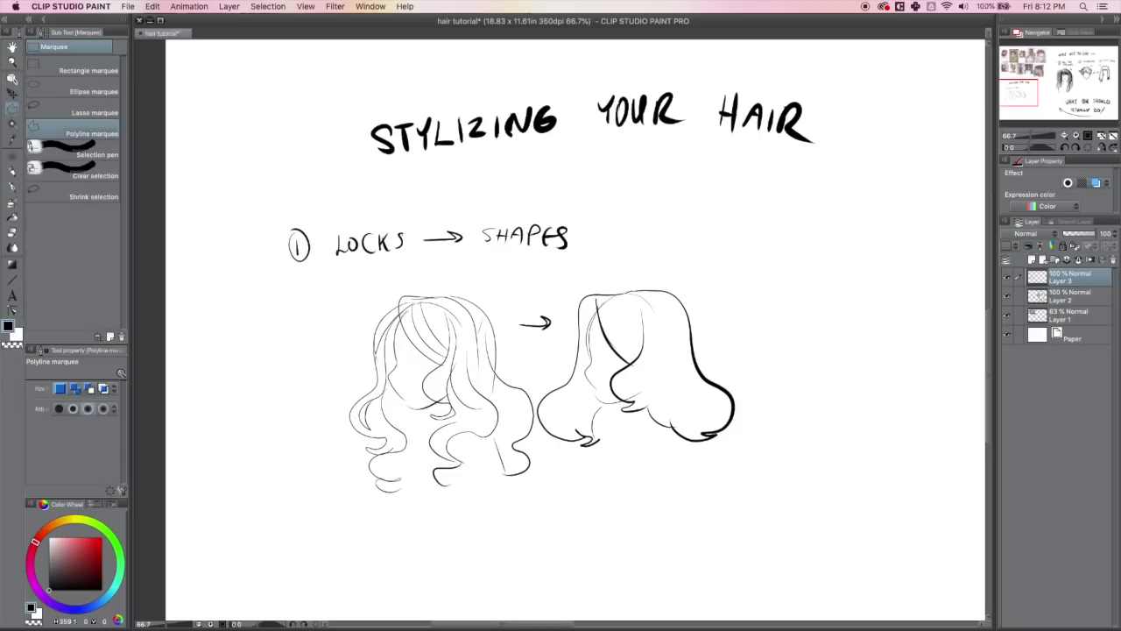
left_click(64, 119)
mouse_move(424, 272)
left_mouse_down()
mouse_move(500, 548)
mouse_move(724, 272)
left_mouse_up()
key("ctrl+t")
left_click_drag(637, 388, 575, 379)
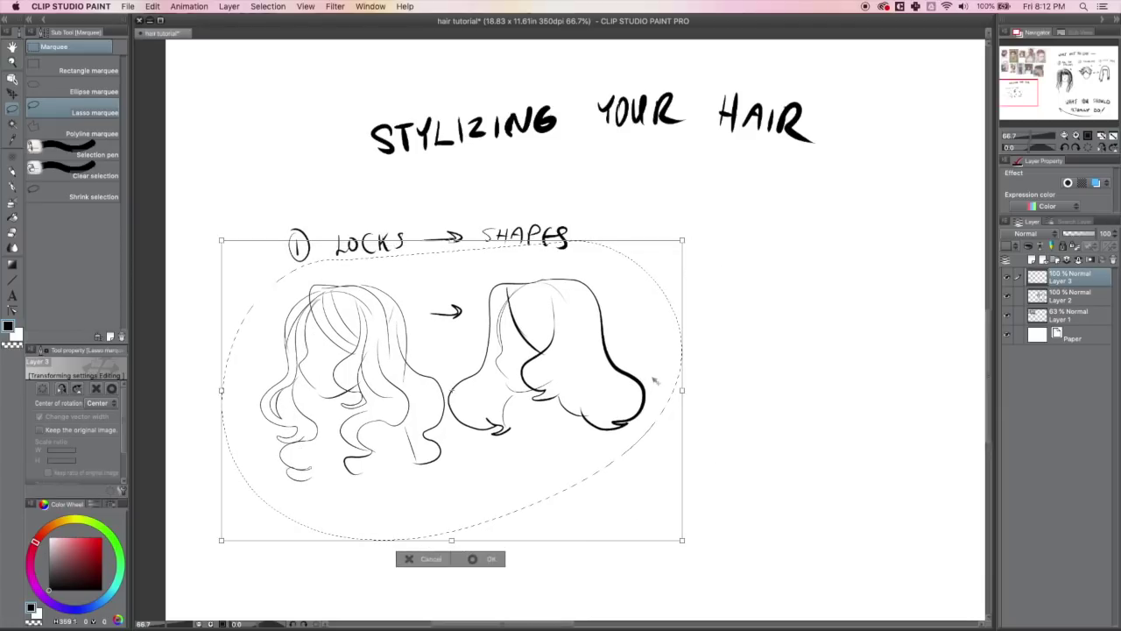
key("Return")
key("super+d")
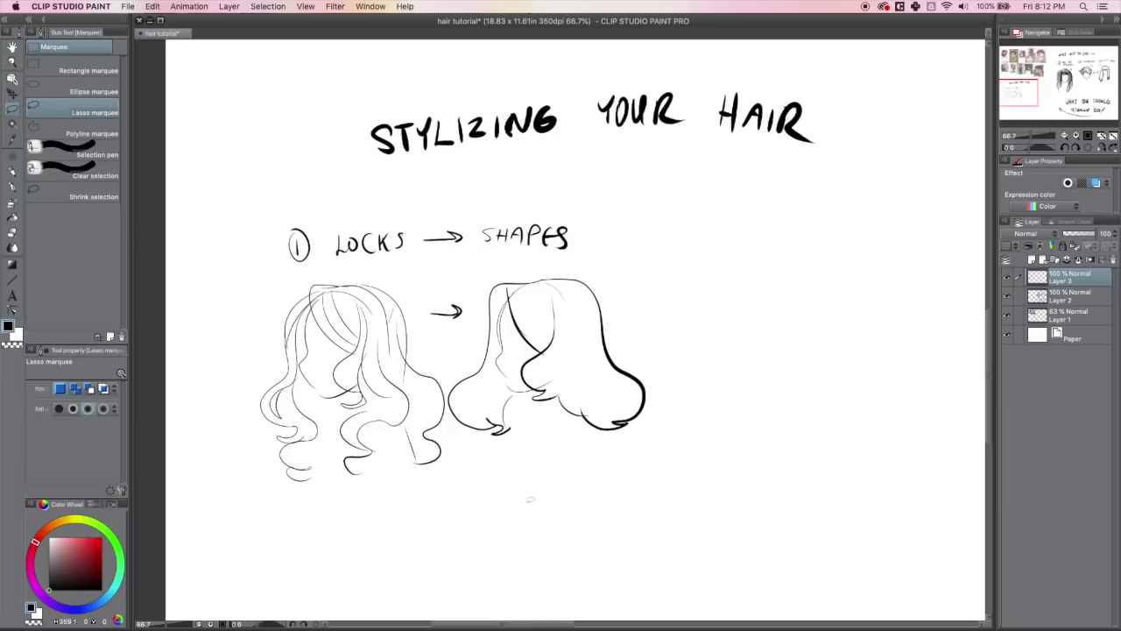
- Sketch a side-facing head with short, detailed spiky hair below the wavy-haired heads and draw an arrow leading away from it
key("p")
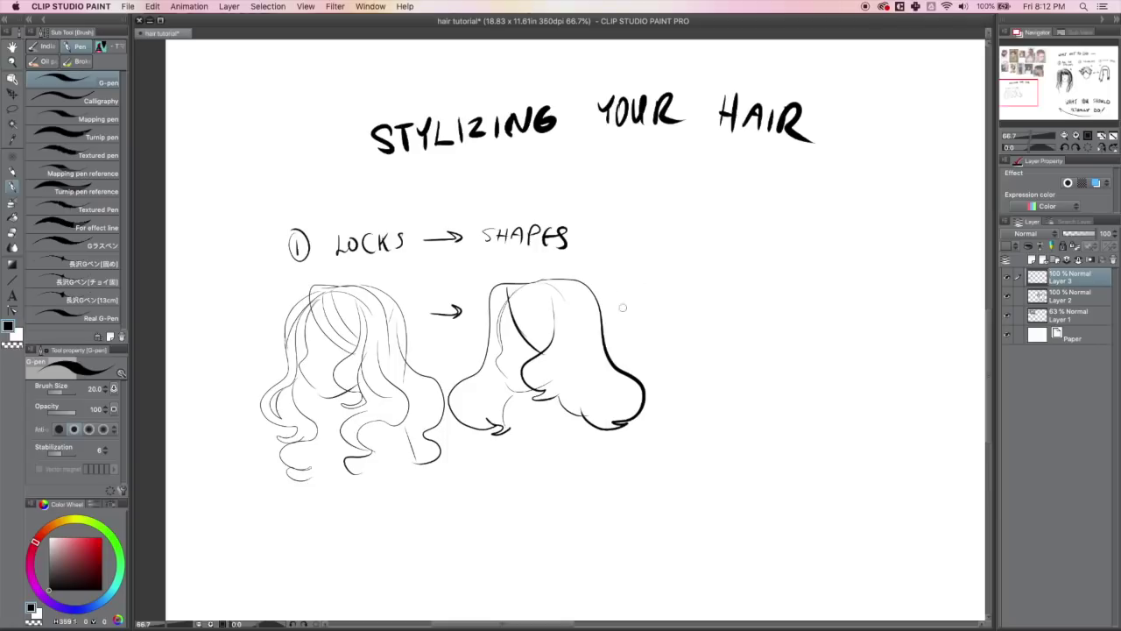
scroll(371, 450, "down", 3)
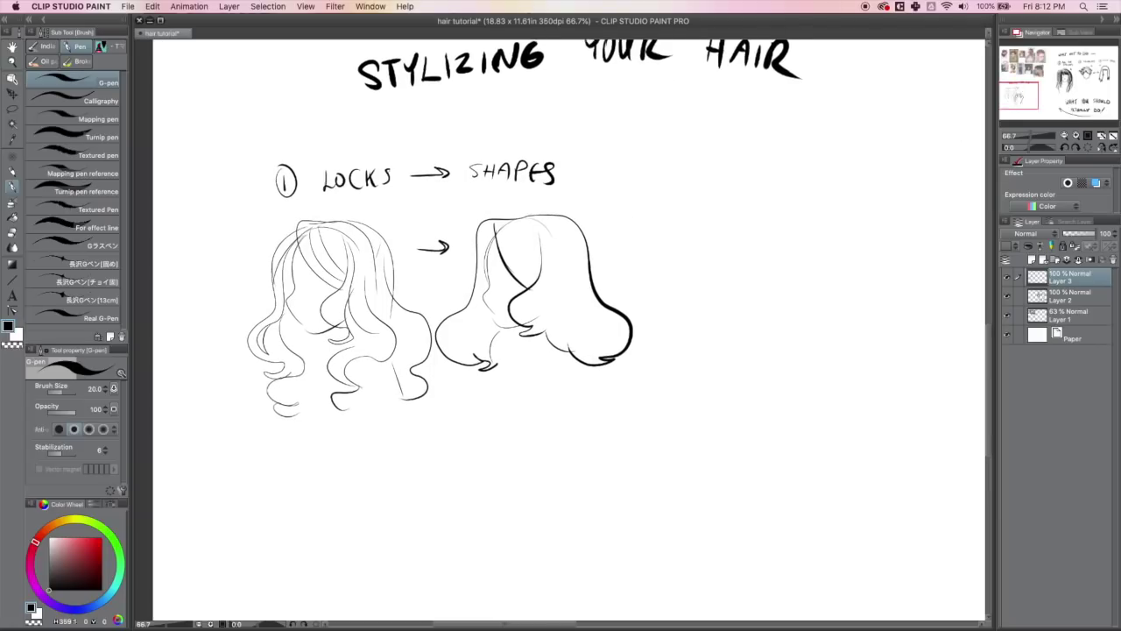
mouse_move(393, 452)
left_mouse_down()
mouse_move(343, 496)
mouse_move(357, 529)
left_mouse_up()
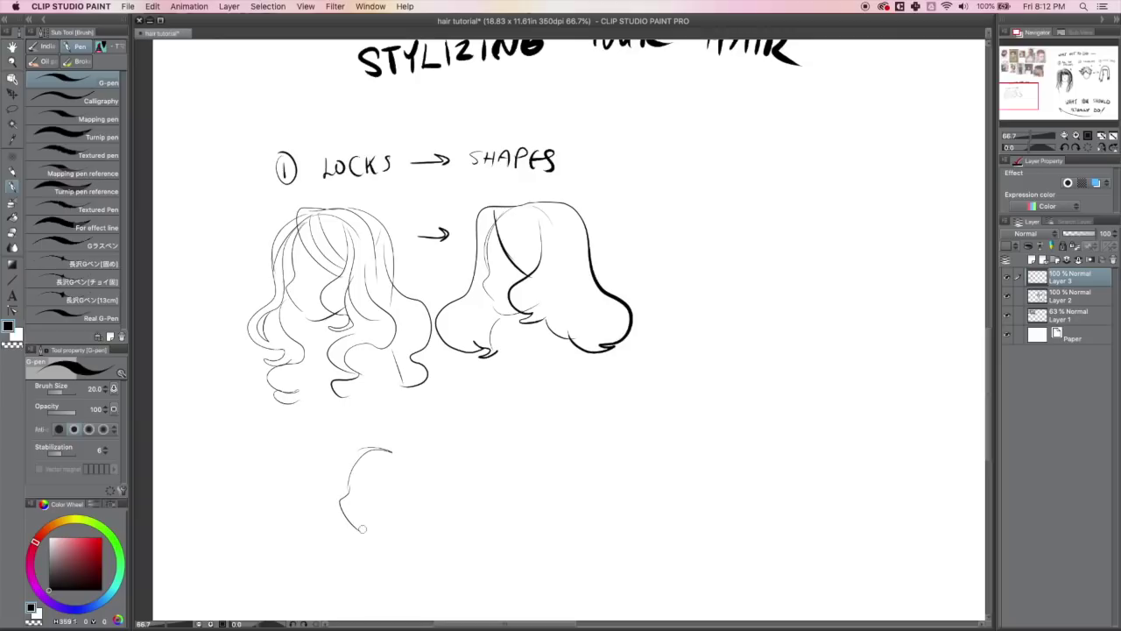
mouse_move(390, 438)
left_mouse_down()
mouse_move(354, 426)
mouse_move(343, 448)
mouse_move(391, 459)
mouse_move(367, 461)
mouse_move(388, 465)
mouse_move(401, 505)
mouse_move(409, 431)
mouse_move(438, 459)
mouse_move(409, 528)
left_mouse_up()
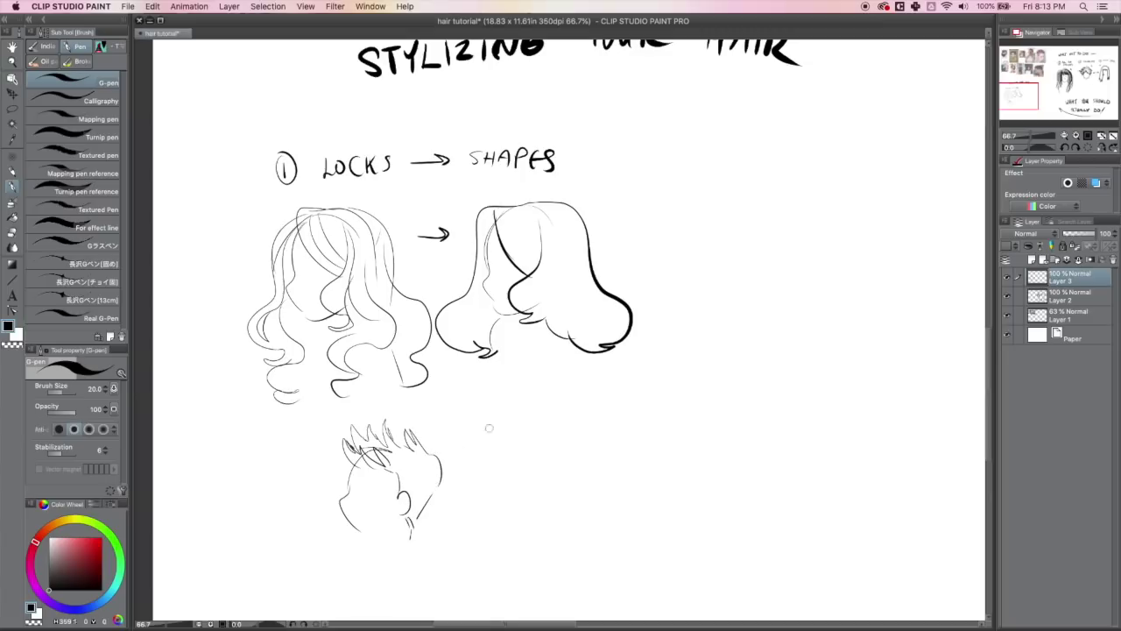
mouse_move(449, 488)
left_mouse_down()
mouse_move(481, 489)
mouse_move(466, 497)
left_mouse_up()
left_click_drag(406, 473, 422, 487)
- Draw a second short-haired head after the arrow, simplifying its spikes into one jagged outline with a clear hairline
mouse_move(533, 459)
left_mouse_down()
mouse_move(520, 499)
mouse_move(528, 528)
left_mouse_up()
left_click_drag(535, 530, 573, 510)
mouse_move(590, 454)
left_mouse_down()
mouse_move(569, 430)
mouse_move(571, 440)
mouse_move(548, 423)
mouse_move(527, 454)
left_mouse_up()
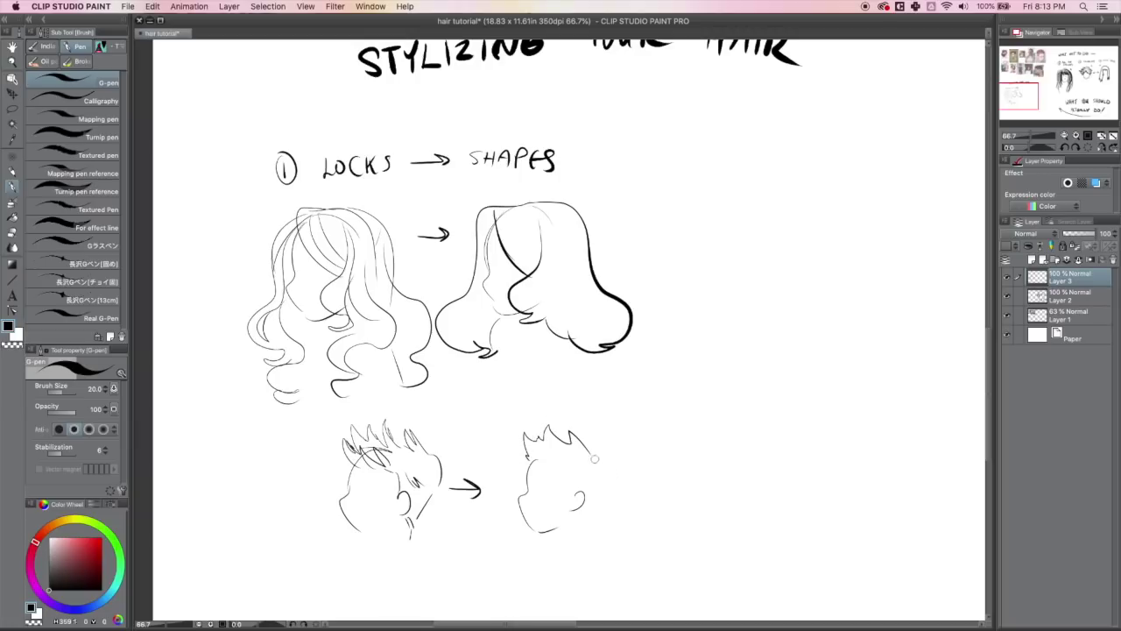
mouse_move(592, 452)
left_mouse_down()
mouse_move(612, 490)
mouse_move(585, 509)
left_mouse_up()
mouse_move(547, 466)
left_mouse_down()
mouse_move(568, 478)
mouse_move(566, 489)
left_mouse_up()
- Add another arrow and a third short-haired head with one large pointed front tuft and a few small spikes behind
mouse_move(629, 486)
left_mouse_down()
mouse_move(650, 485)
mouse_move(642, 492)
left_mouse_up()
mouse_move(697, 460)
left_mouse_down()
mouse_move(698, 528)
mouse_move(741, 532)
left_mouse_up()
left_click_drag(744, 479, 740, 500)
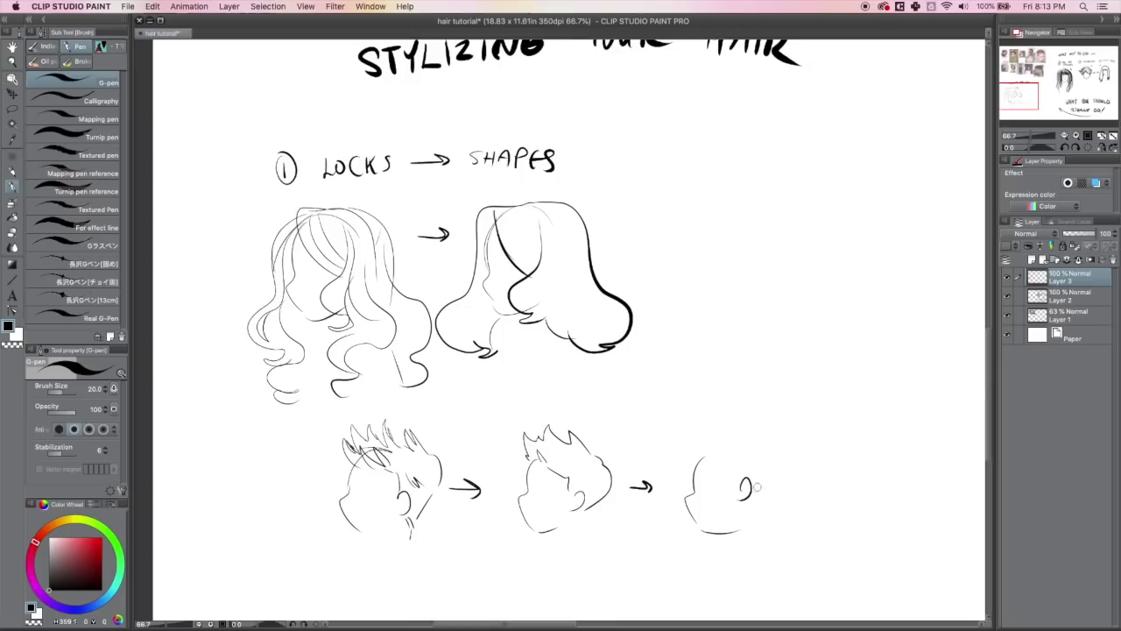
key("super+z")
left_click_drag(746, 478, 745, 501)
mouse_move(754, 452)
left_mouse_down()
mouse_move(694, 422)
mouse_move(686, 446)
mouse_move(691, 470)
mouse_move(767, 456)
mouse_move(774, 475)
mouse_move(753, 512)
left_mouse_up()
left_click_drag(710, 459, 732, 477)
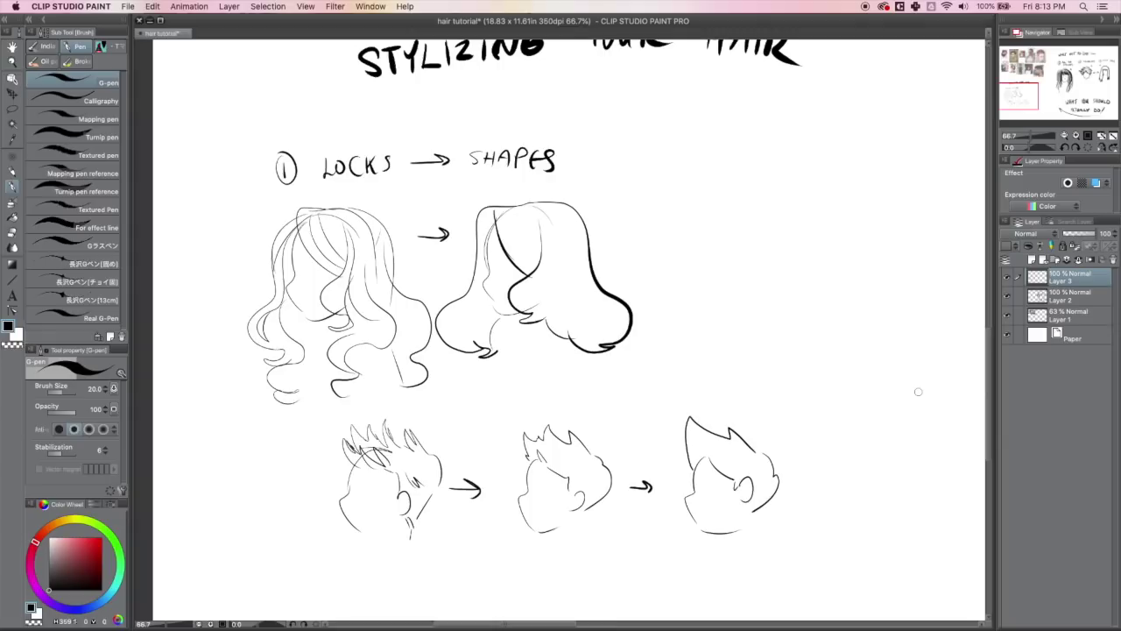
- Draw an upward arrow from the simplified long-haired head to a new head whose hair ends in sharp, pointed flicks
mouse_move(632, 229)
left_mouse_down()
mouse_move(671, 201)
mouse_move(667, 221)
left_mouse_up()
left_click_drag(727, 157, 713, 220)
mouse_move(747, 141)
left_mouse_down()
mouse_move(712, 136)
mouse_move(690, 172)
mouse_move(697, 184)
mouse_move(677, 190)
mouse_move(687, 235)
mouse_move(702, 238)
left_mouse_up()
key("super+z")
mouse_move(707, 134)
left_mouse_down()
mouse_move(705, 161)
mouse_move(687, 163)
mouse_move(691, 185)
mouse_move(675, 188)
mouse_move(692, 211)
mouse_move(678, 217)
mouse_move(685, 234)
mouse_move(713, 232)
left_mouse_up()
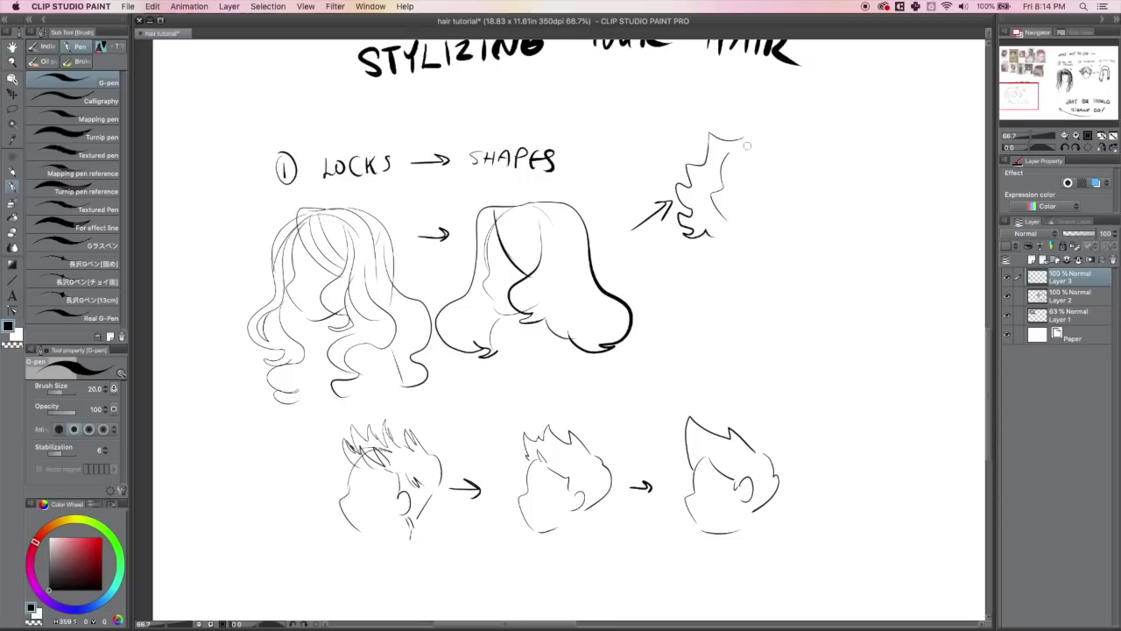
left_click_drag(730, 142, 755, 182)
mouse_move(767, 138)
left_mouse_down()
mouse_move(743, 219)
mouse_move(746, 233)
mouse_move(771, 238)
left_mouse_up()
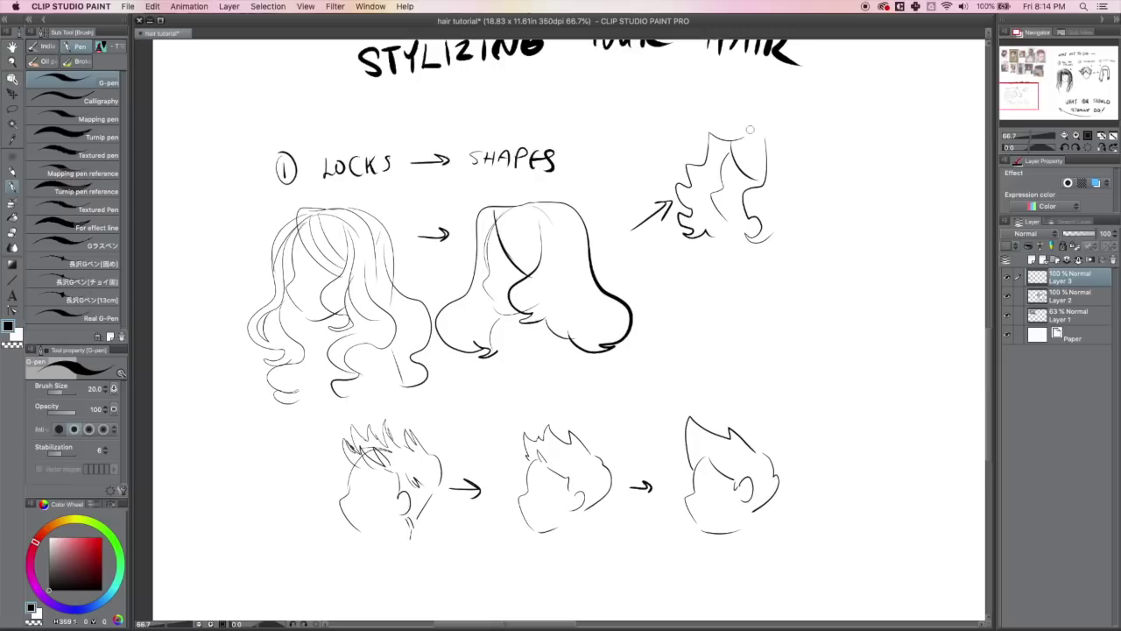
mouse_move(755, 132)
left_mouse_down()
mouse_move(785, 127)
mouse_move(816, 187)
mouse_move(831, 182)
mouse_move(845, 235)
mouse_move(801, 276)
left_mouse_up()
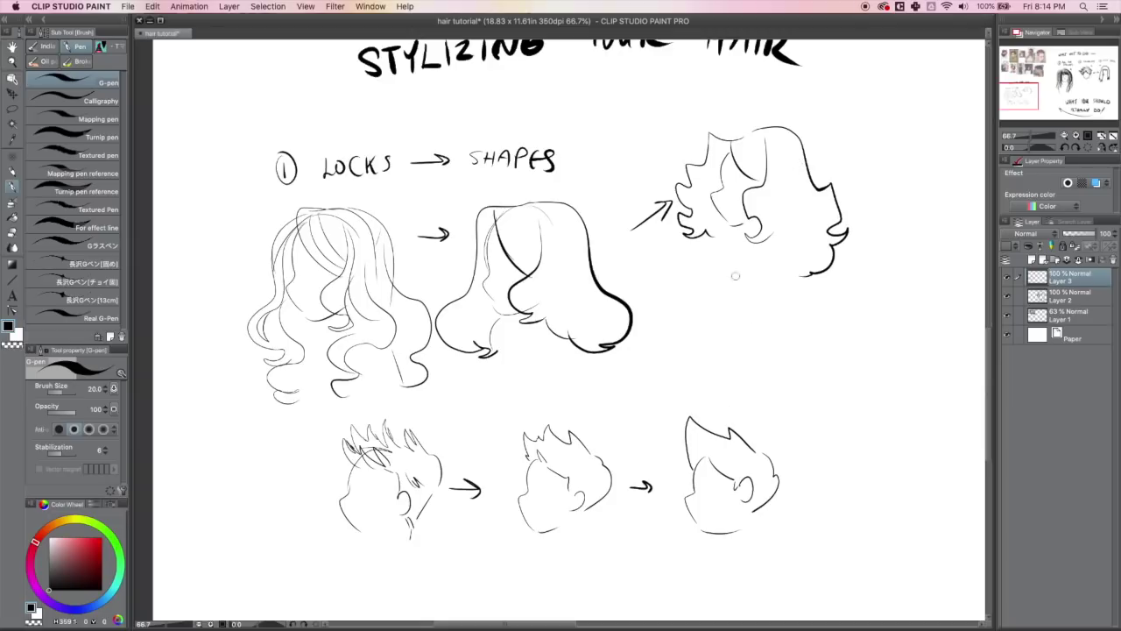
- Draw a downward arrow to a head with a short, rounded bob, and add inner lock lines to the pointed-hair version
left_click_drag(650, 293, 712, 318)
mouse_move(700, 304)
left_mouse_down()
mouse_move(712, 316)
mouse_move(703, 321)
left_mouse_up()
mouse_move(764, 312)
left_mouse_down()
mouse_move(745, 345)
mouse_move(761, 372)
mouse_move(776, 307)
mouse_move(787, 378)
left_mouse_up()
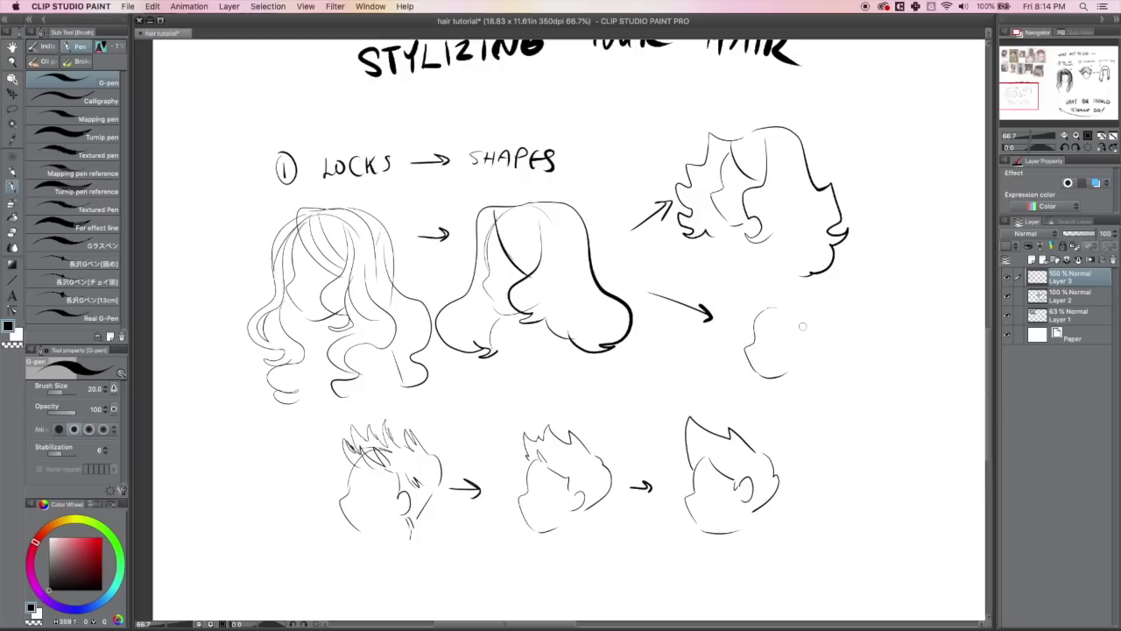
mouse_move(730, 139)
left_mouse_down()
mouse_move(744, 177)
mouse_move(764, 184)
mouse_move(798, 228)
mouse_move(795, 271)
left_mouse_up()
left_click_drag(765, 310, 794, 345)
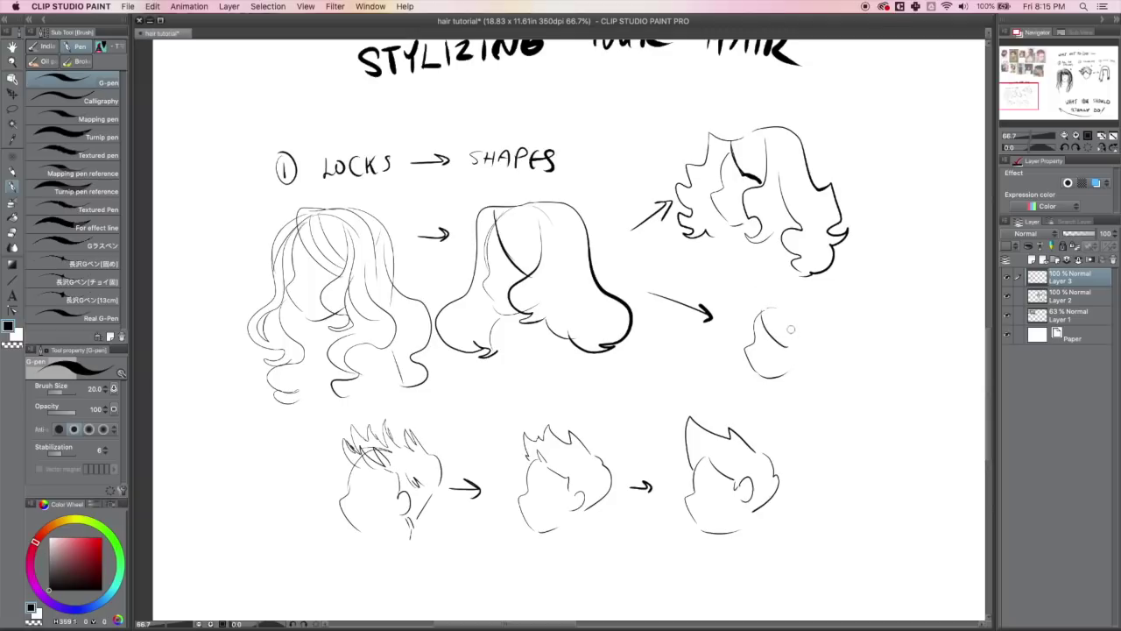
mouse_move(791, 317)
left_mouse_down()
mouse_move(782, 377)
mouse_move(791, 392)
mouse_move(818, 383)
left_mouse_up()
mouse_move(788, 301)
left_mouse_down()
mouse_move(818, 319)
mouse_move(851, 368)
mouse_move(839, 404)
mouse_move(811, 384)
left_mouse_up()
mouse_move(781, 302)
left_mouse_down()
mouse_move(755, 306)
mouse_move(717, 354)
mouse_move(741, 394)
mouse_move(760, 382)
left_mouse_up()
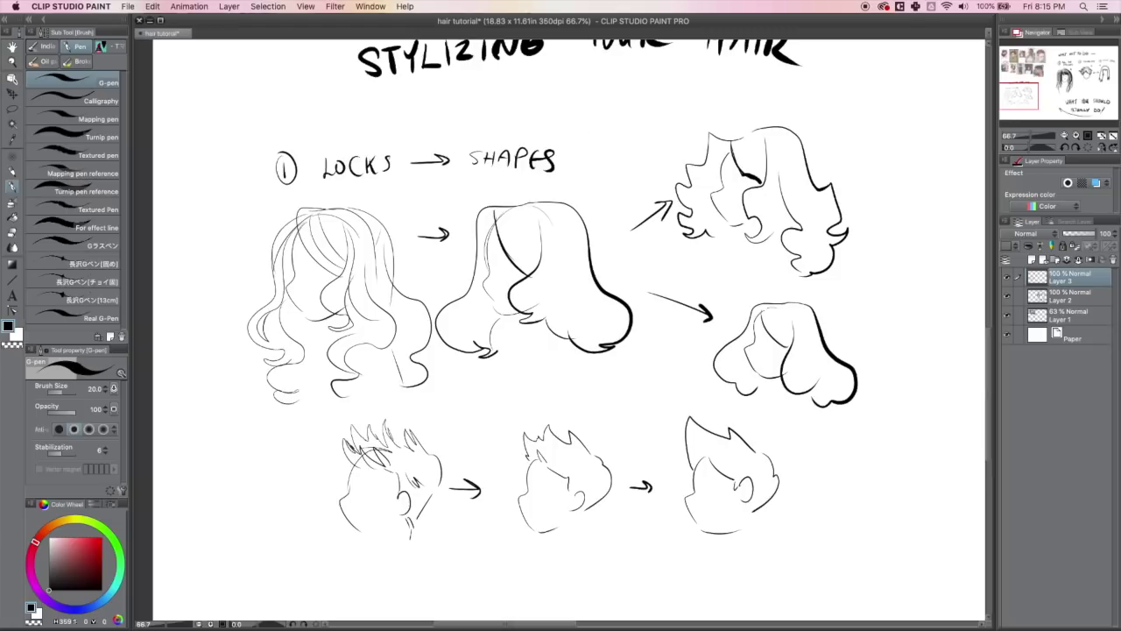
- Draw an upward arrow from the word SHAPES and handwrite "SHAPE LANGUAGE" at its end
left_click_drag(570, 151, 610, 128)
left_click_drag(621, 115, 628, 125)
left_click_drag(621, 121, 642, 114)
left_click_drag(649, 116, 669, 111)
left_click_drag(662, 105, 709, 99)
mouse_move(710, 100)
left_mouse_down()
mouse_move(715, 89)
mouse_move(720, 98)
left_mouse_up()
mouse_move(723, 98)
left_mouse_down()
mouse_move(736, 86)
mouse_move(746, 96)
left_mouse_up()
left_click_drag(754, 81, 763, 81)
mouse_move(767, 91)
left_mouse_down()
mouse_move(779, 82)
mouse_move(784, 92)
left_mouse_up()
left_click_drag(774, 88, 796, 88)
mouse_move(804, 77)
left_mouse_down()
mouse_move(805, 88)
mouse_move(816, 75)
left_mouse_up()
left_click_drag(805, 84, 814, 81)
left_click_drag(806, 88, 819, 85)
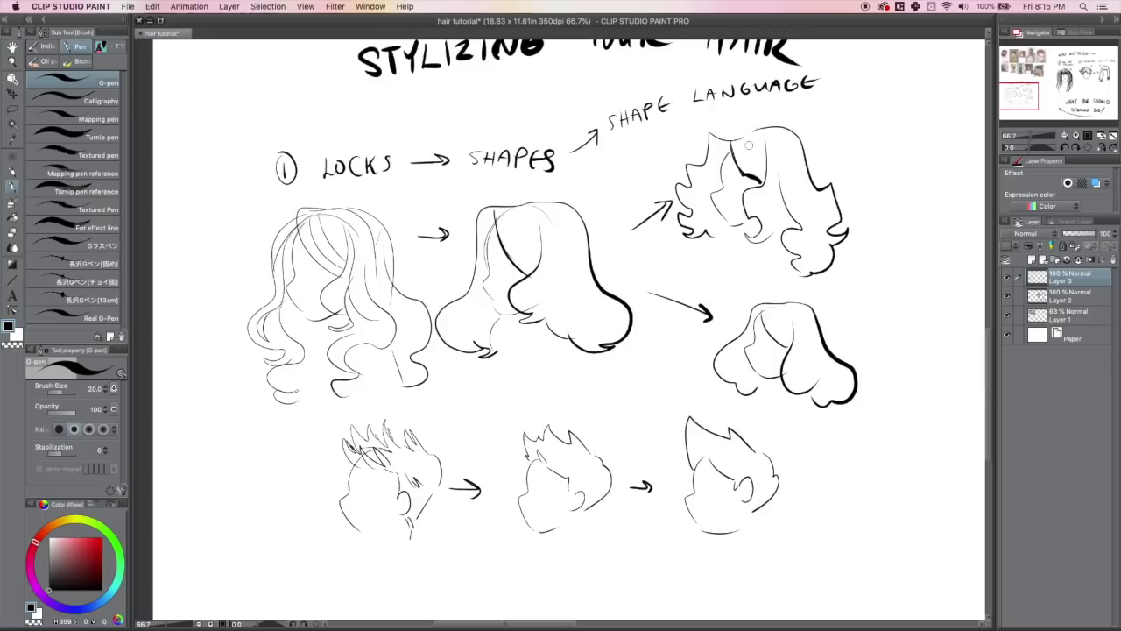
- Draw a second arrow from the word SHAPES and handwrite "REMOVE DETAILS" beneath the shape language note
left_click_drag(568, 160, 614, 156)
mouse_move(601, 149)
left_mouse_down()
mouse_move(607, 163)
mouse_move(624, 155)
left_mouse_up()
left_click_drag(624, 141, 633, 155)
left_click_drag(637, 140, 643, 150)
mouse_move(646, 151)
left_mouse_down()
mouse_move(693, 122)
mouse_move(701, 130)
left_mouse_up()
mouse_move(712, 108)
left_mouse_down()
mouse_move(714, 124)
mouse_move(744, 109)
mouse_move(784, 112)
left_mouse_up()
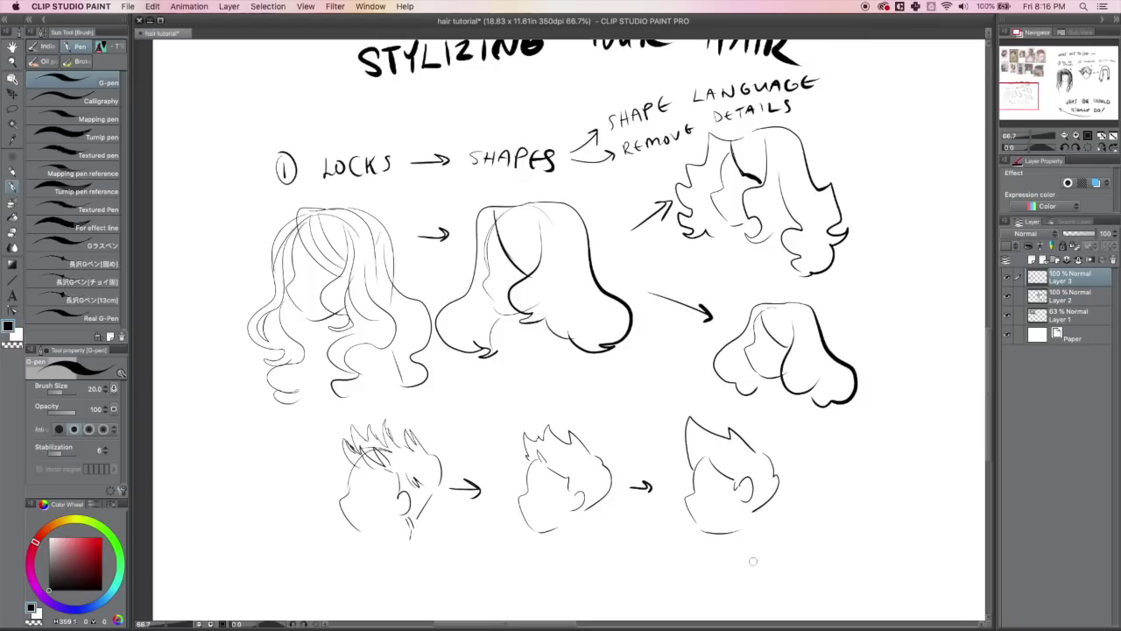
left_click(1064, 136)
left_click(1064, 136)
left_click(1064, 136)
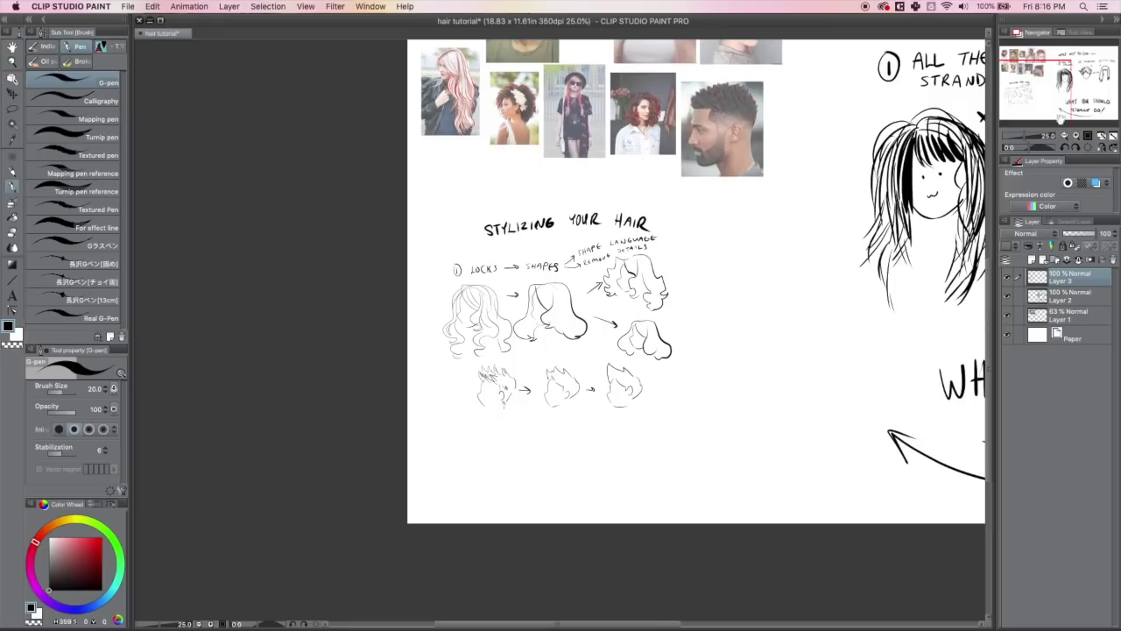
left_click(1076, 135)
mouse_move(1072, 88)
left_mouse_down()
mouse_move(1069, 106)
mouse_move(1041, 83)
mouse_move(1022, 88)
mouse_move(1051, 99)
mouse_move(999, 134)
left_mouse_up()
left_click(1075, 136)
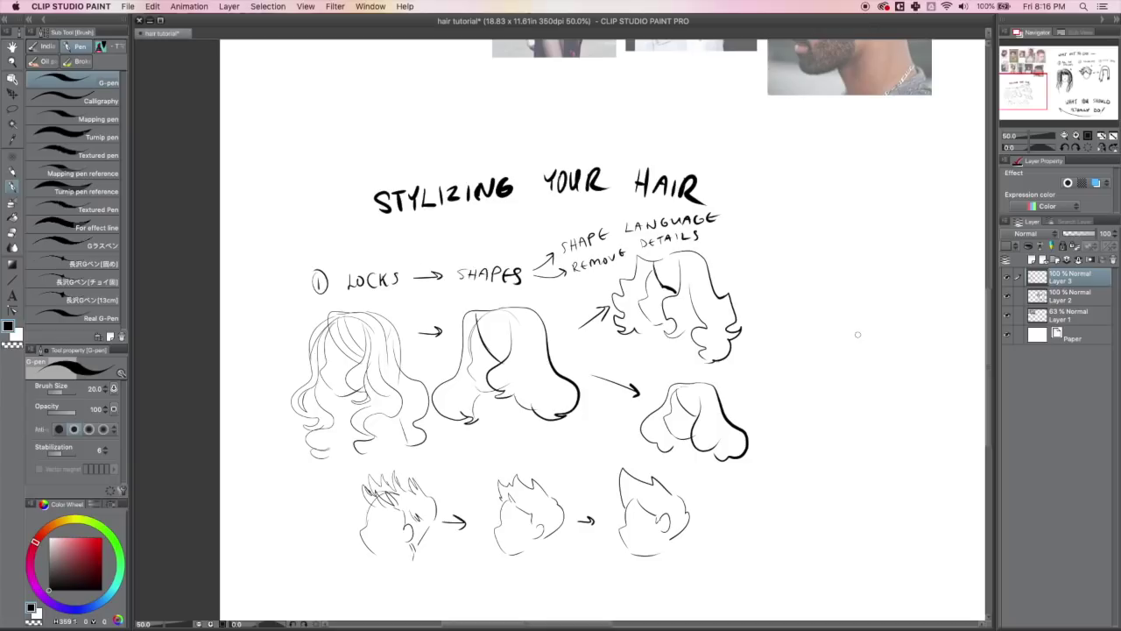
mouse_move(1016, 88)
left_mouse_down()
mouse_move(1017, 58)
mouse_move(1016, 96)
left_mouse_up()
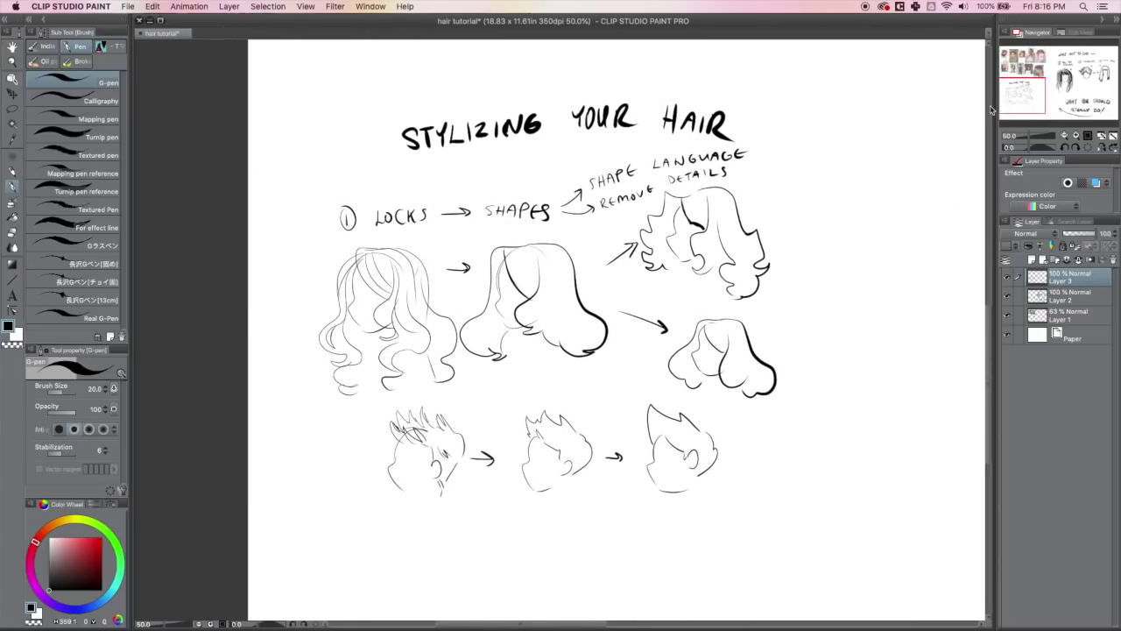